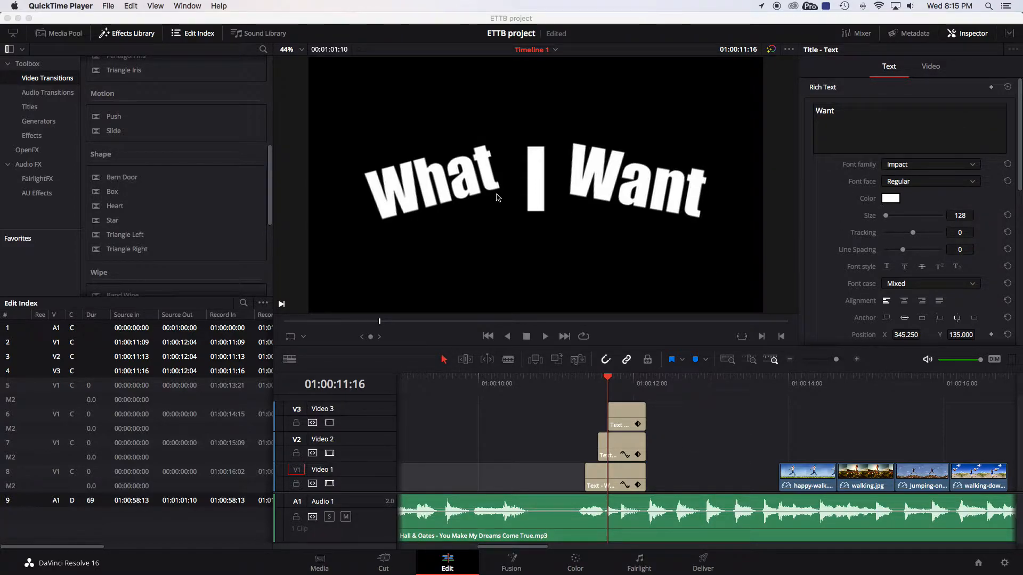
Extend the 'What' title clip on Video 1 so it starts earlier, at about 01:00:09:09.
{"action": "left_click_drag", "start_coordinate": [588, 475], "coordinate": [423, 463]}
{"action": "left_click_drag", "start_coordinate": [448, 391], "coordinate": [473, 392]}
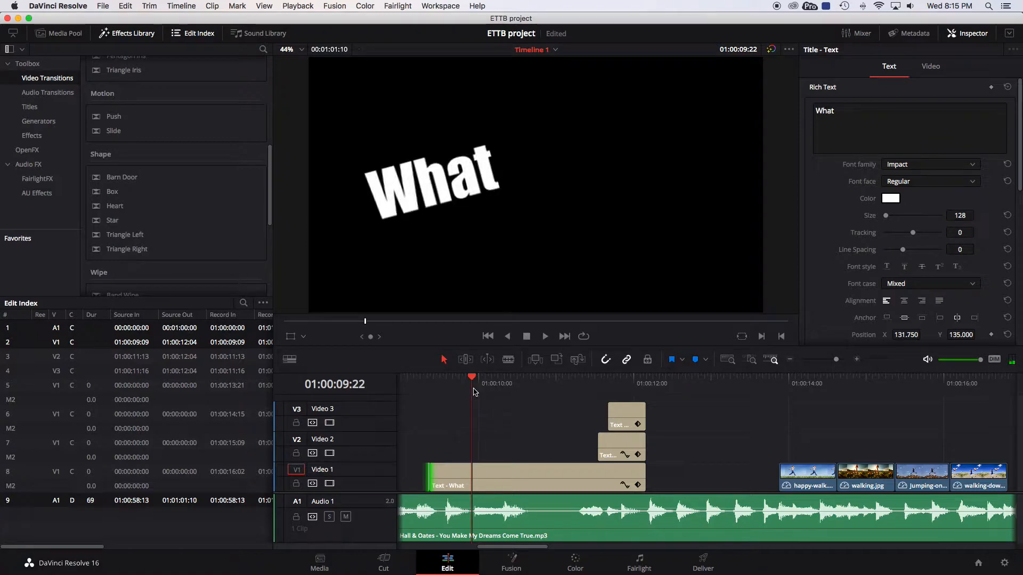
Add a Push transition to the start of the 'What' title clip.
{"action": "scroll", "coordinate": [185, 145], "scroll_direction": "up", "scroll_amount": 10}
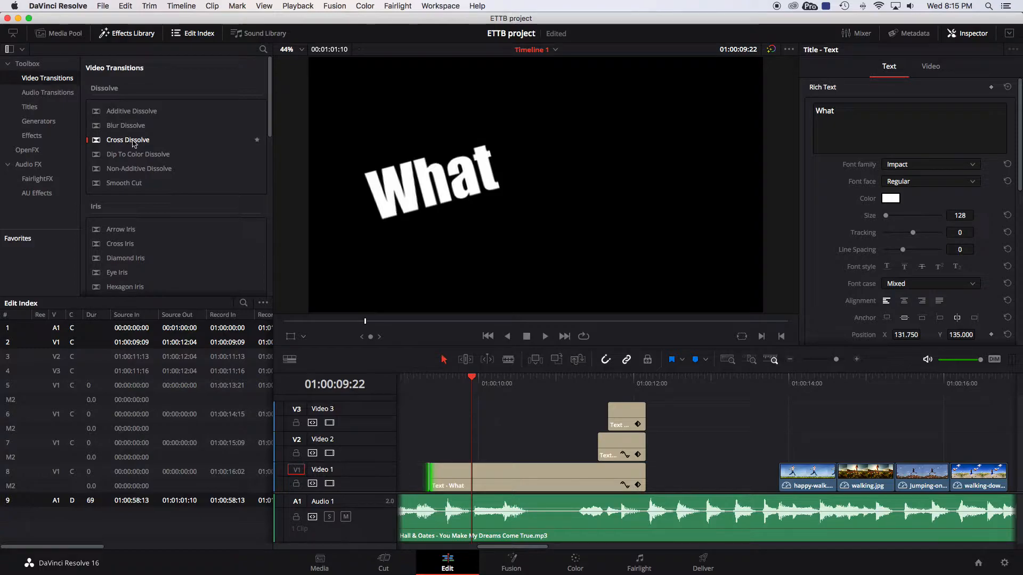
{"action": "scroll", "coordinate": [133, 143], "scroll_direction": "down", "scroll_amount": 3}
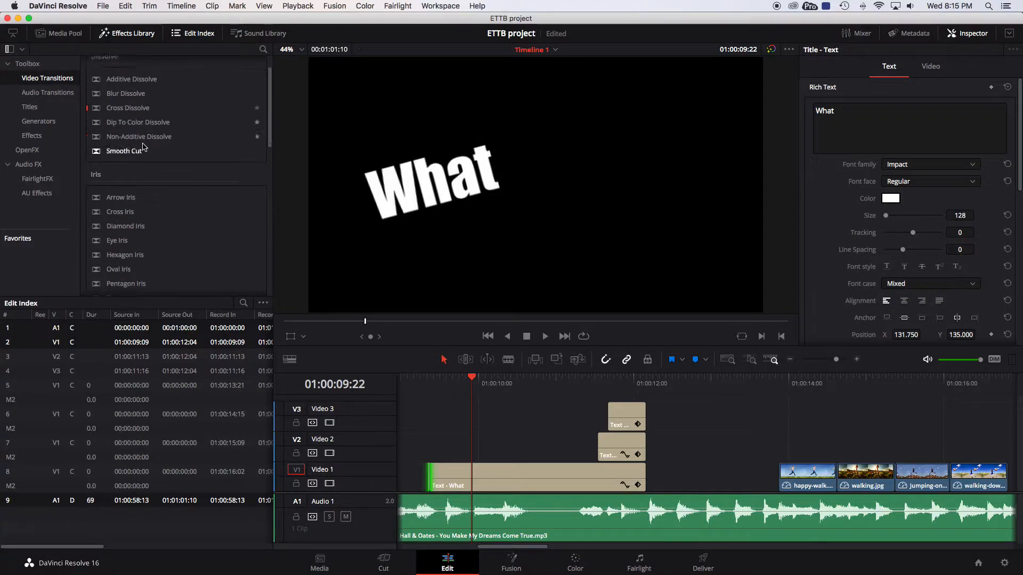
{"action": "scroll", "coordinate": [140, 190], "scroll_direction": "down", "scroll_amount": 4}
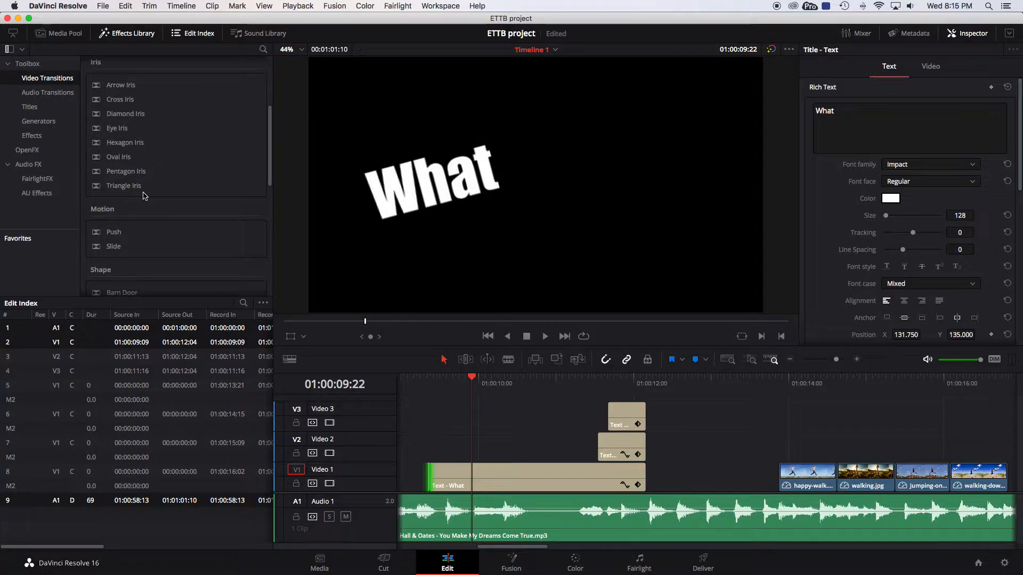
{"action": "scroll", "coordinate": [144, 196], "scroll_direction": "down", "scroll_amount": 6}
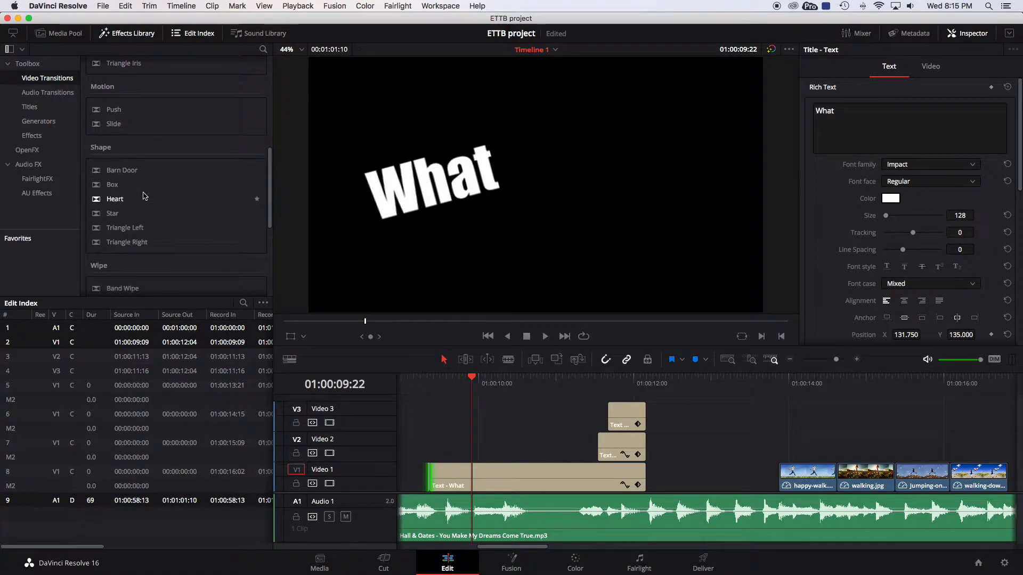
{"action": "scroll", "coordinate": [138, 192], "scroll_direction": "down", "scroll_amount": 5}
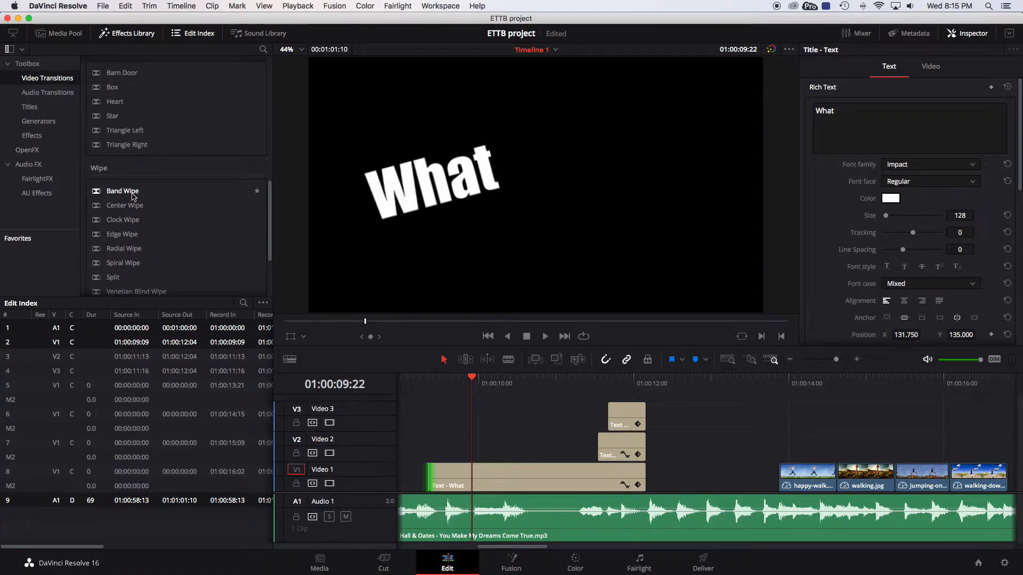
{"action": "scroll", "coordinate": [134, 197], "scroll_direction": "up", "scroll_amount": 8}
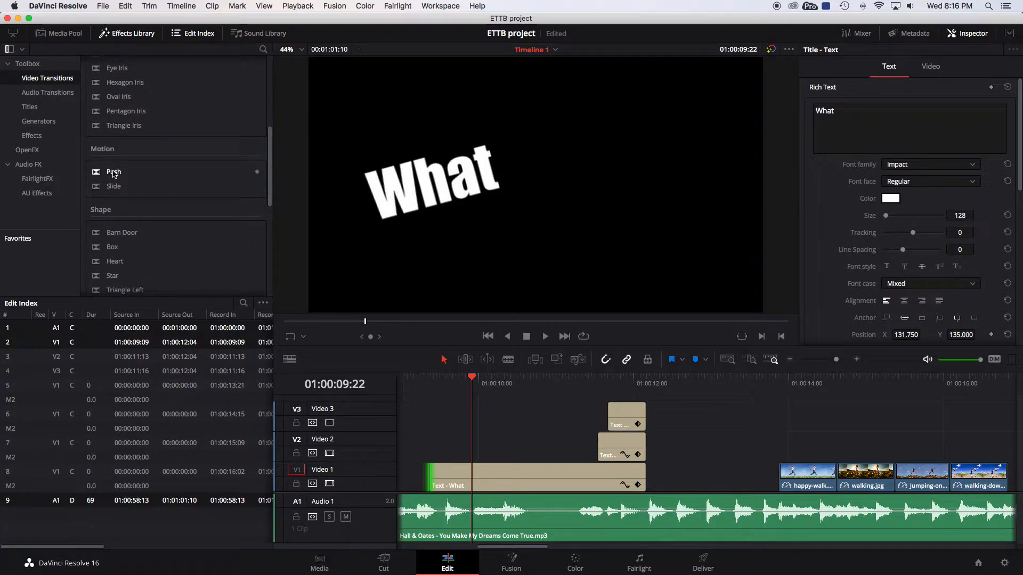
{"action": "left_click", "coordinate": [113, 172]}
{"action": "left_click_drag", "start_coordinate": [113, 173], "coordinate": [435, 485]}
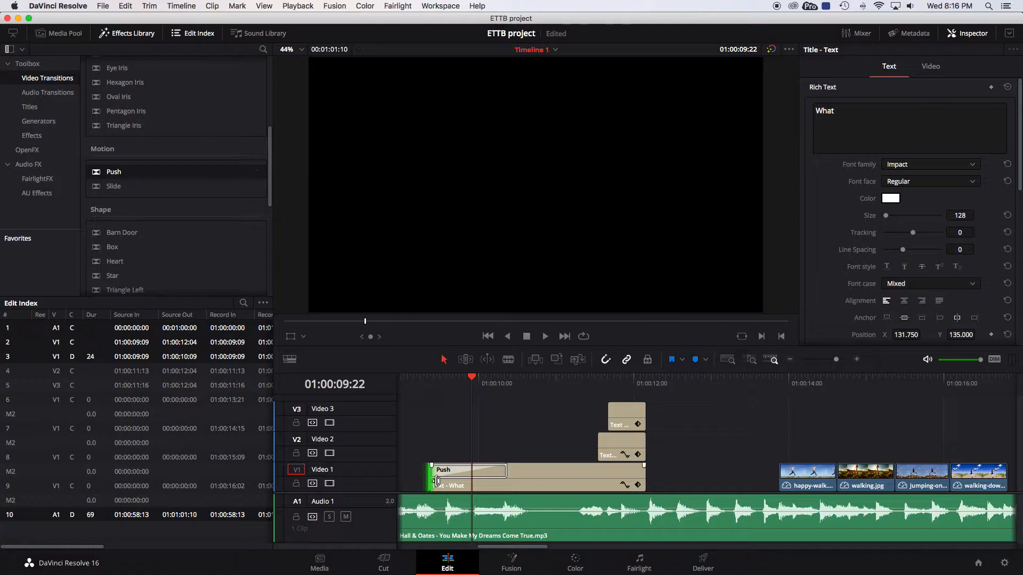
Set the Push transition's preset to Push Right.
{"action": "left_click_drag", "start_coordinate": [472, 378], "coordinate": [521, 380]}
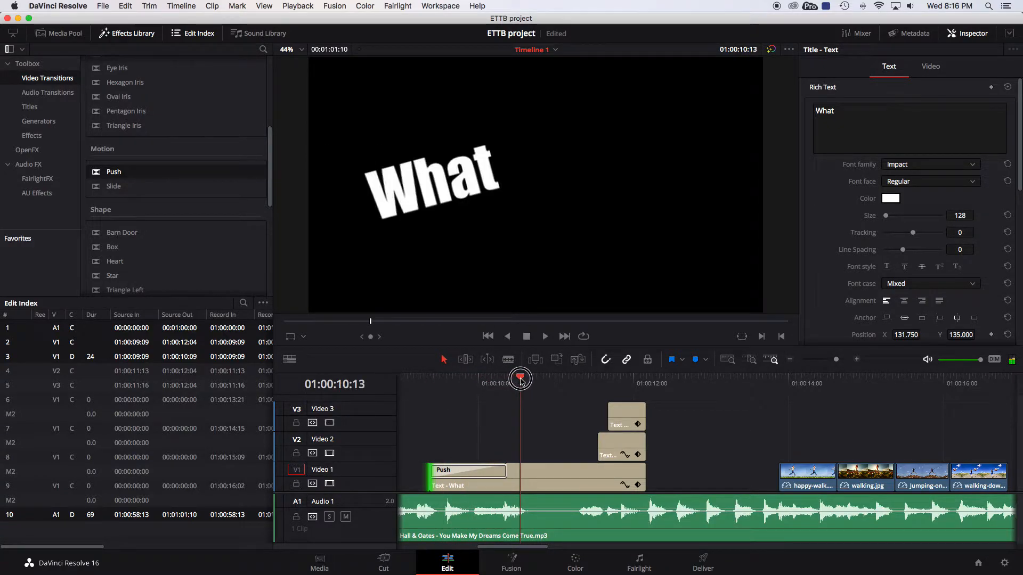
{"action": "left_click", "coordinate": [455, 474]}
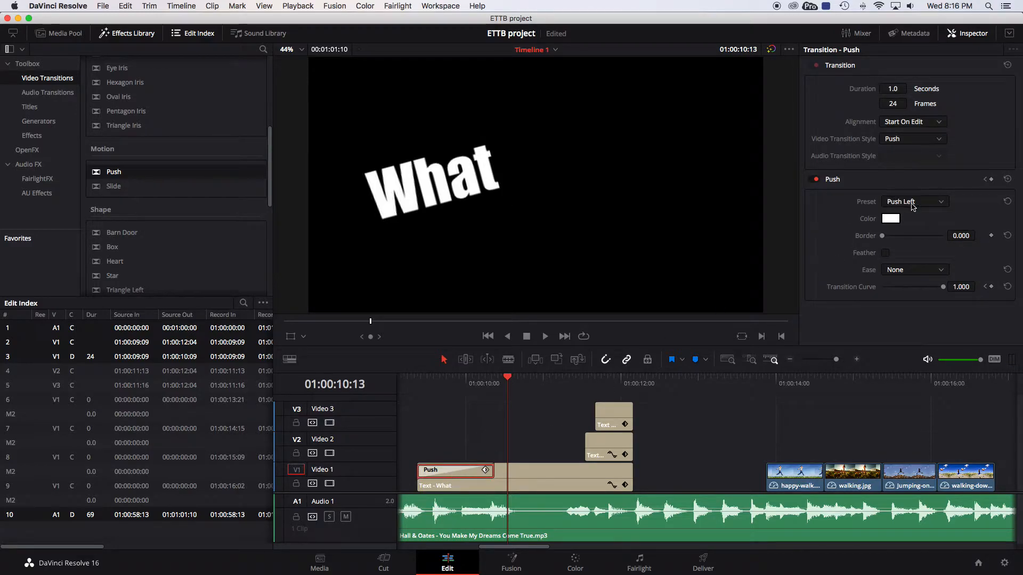
{"action": "left_click", "coordinate": [913, 205]}
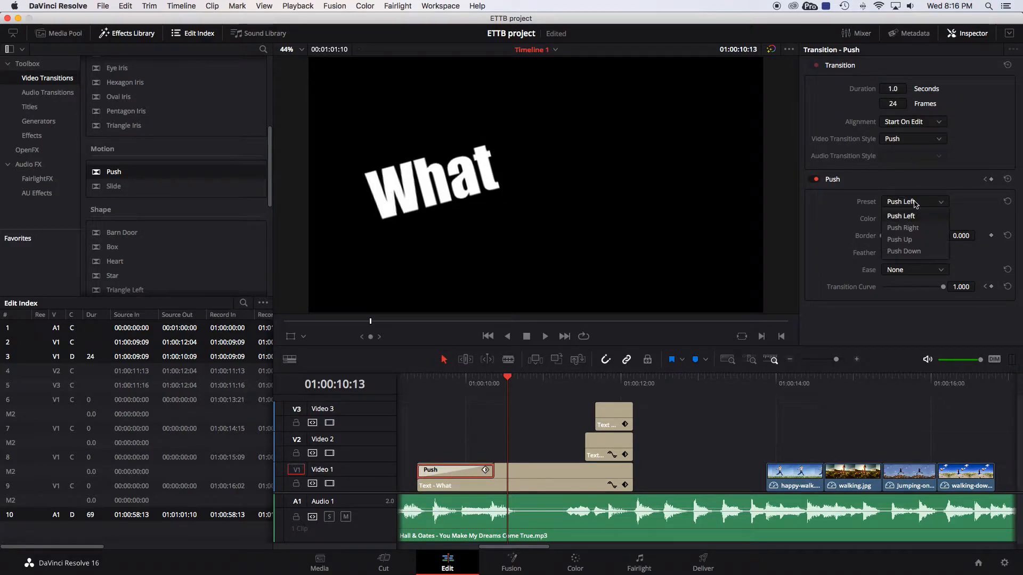
{"action": "left_click", "coordinate": [913, 229]}
{"action": "left_click_drag", "start_coordinate": [508, 378], "coordinate": [473, 377]}
{"action": "left_click", "coordinate": [933, 208]}
{"action": "left_click", "coordinate": [834, 228]}
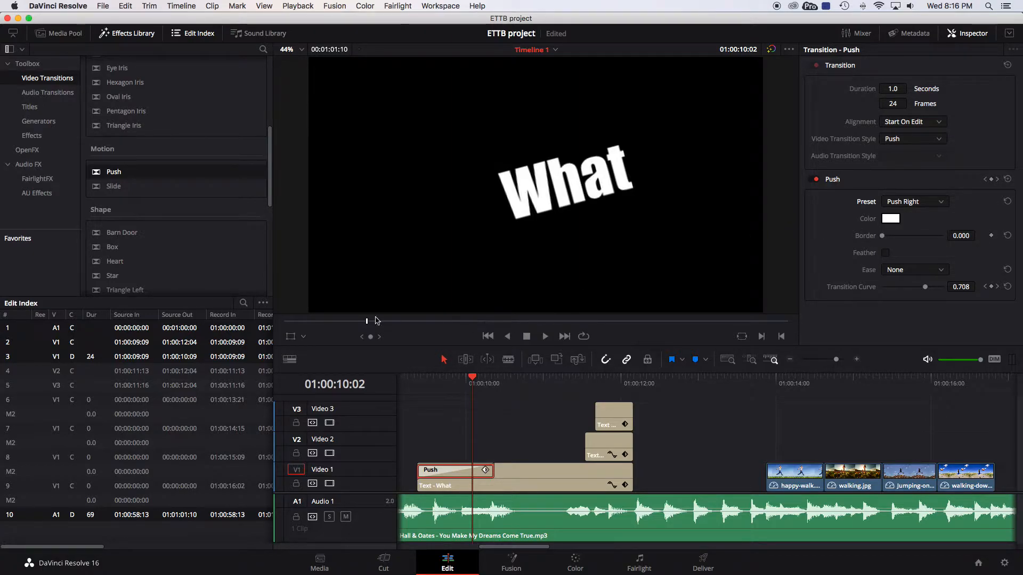
Delete the Push transition from the start of the title clip.
{"action": "left_click", "coordinate": [109, 188]}
{"action": "left_click", "coordinate": [429, 445]}
{"action": "left_click", "coordinate": [437, 472]}
{"action": "key", "text": "Delete"}
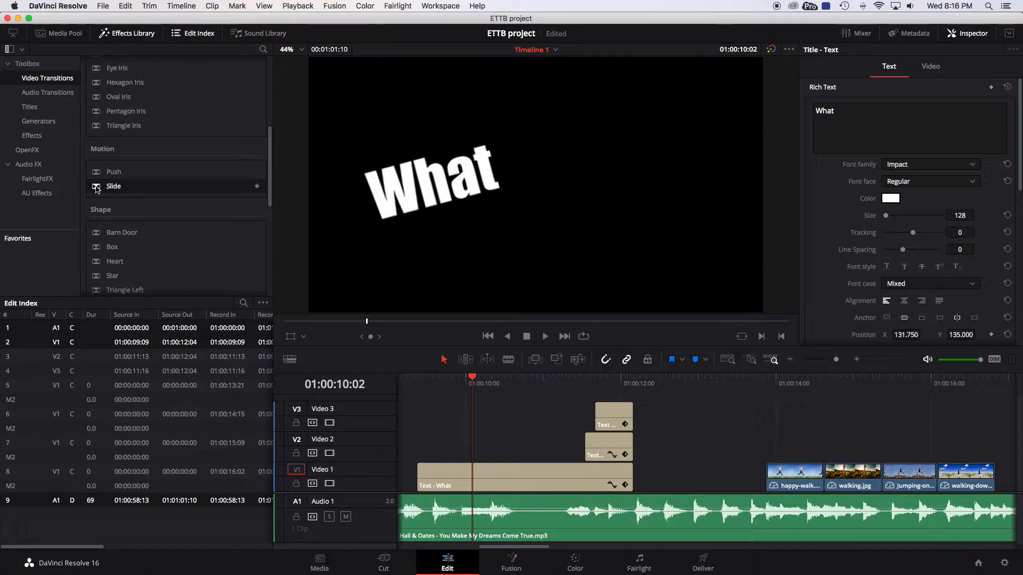
Add a Slide transition to the start of the 'What' title clip.
{"action": "left_click_drag", "start_coordinate": [97, 189], "coordinate": [421, 470]}
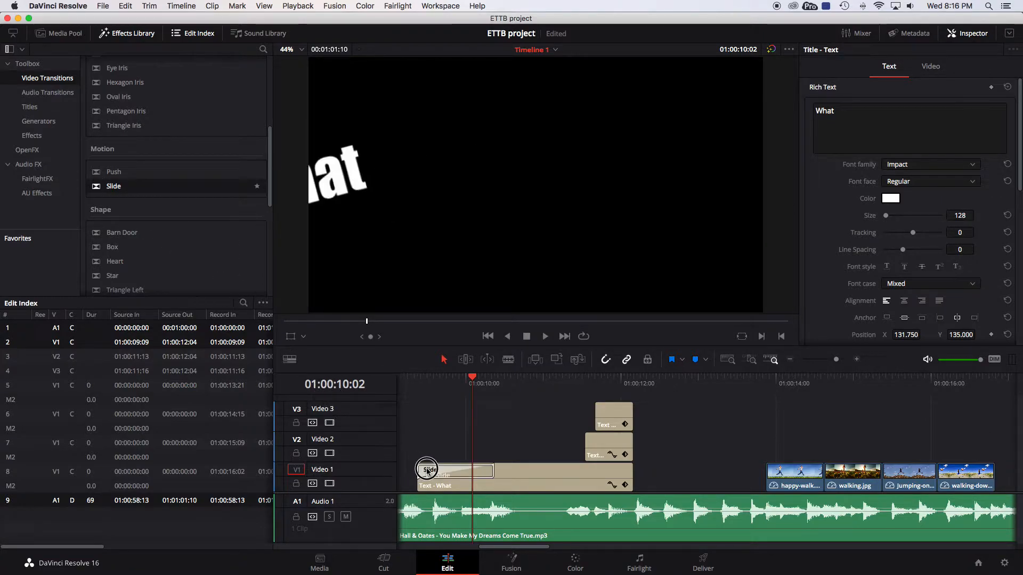
{"action": "mouse_move", "coordinate": [476, 381]}
{"action": "left_mouse_down"}
{"action": "mouse_move", "coordinate": [439, 377]}
{"action": "mouse_move", "coordinate": [514, 376]}
{"action": "mouse_move", "coordinate": [455, 373]}
{"action": "mouse_move", "coordinate": [495, 376]}
{"action": "left_mouse_up"}
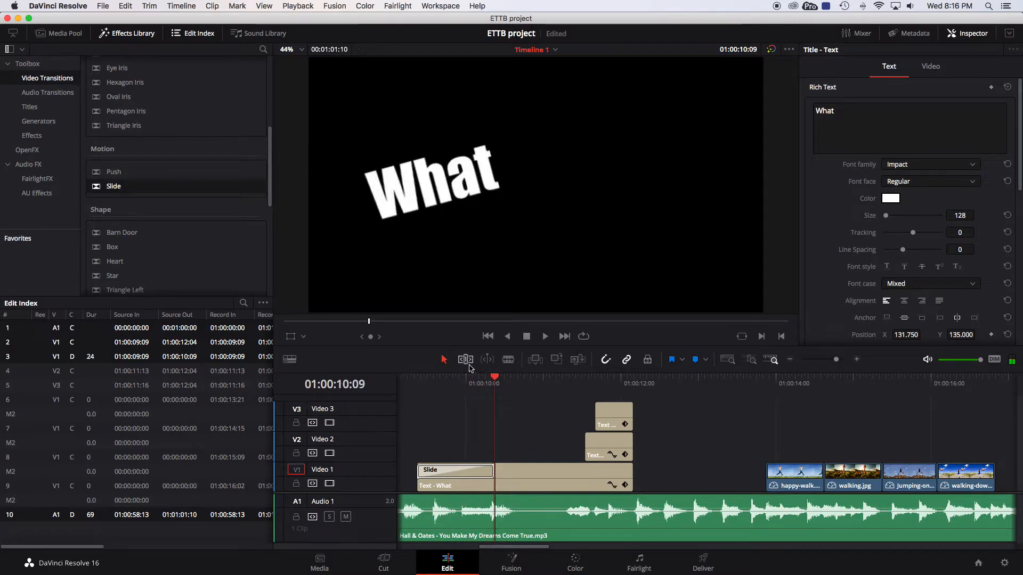
Move the Video 2 and Video 3 title clips later on the timeline, to about 01:00:13:06.
{"action": "left_click_drag", "start_coordinate": [567, 413], "coordinate": [632, 461]}
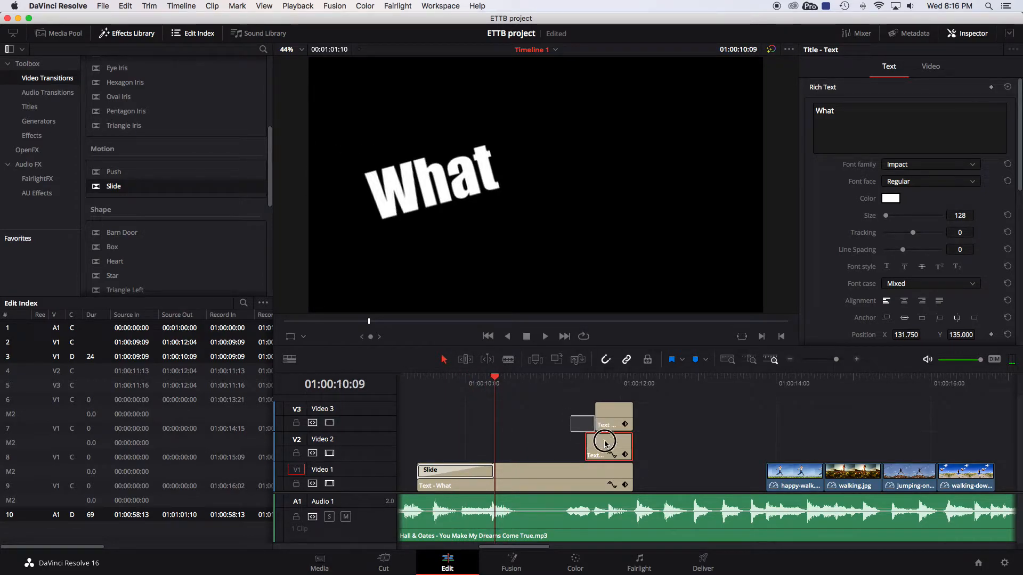
{"action": "left_click_drag", "start_coordinate": [609, 415], "coordinate": [741, 416]}
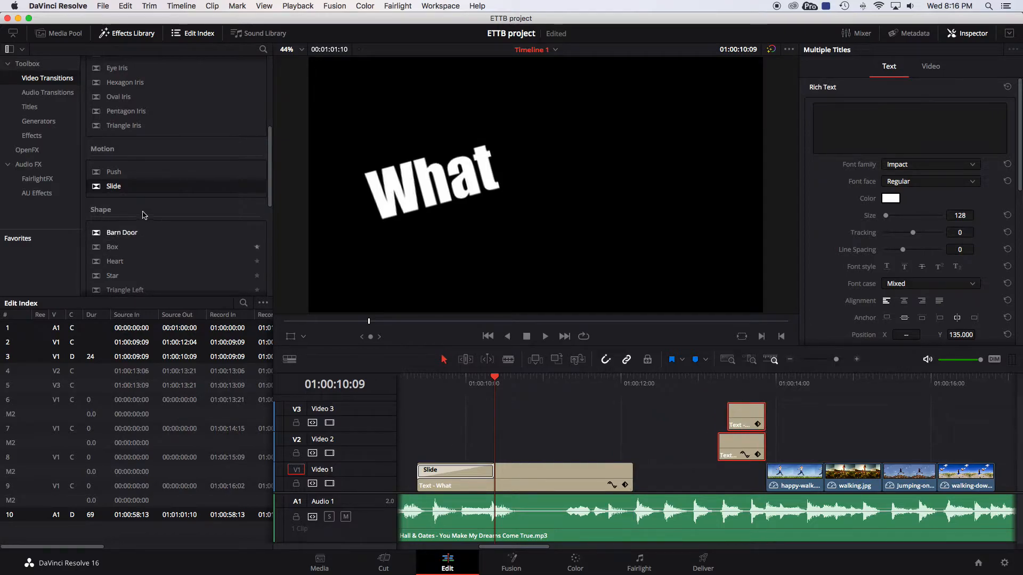
Try a Slide transition on the end of the title clip and delete it again.
{"action": "left_click_drag", "start_coordinate": [110, 186], "coordinate": [612, 468]}
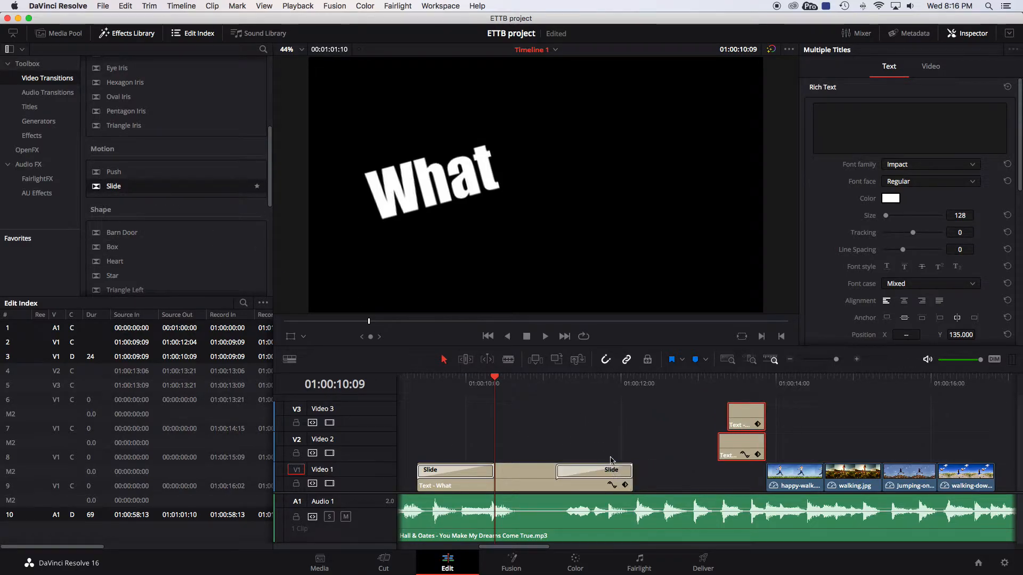
{"action": "left_click_drag", "start_coordinate": [509, 380], "coordinate": [556, 382]}
{"action": "left_click", "coordinate": [577, 471]}
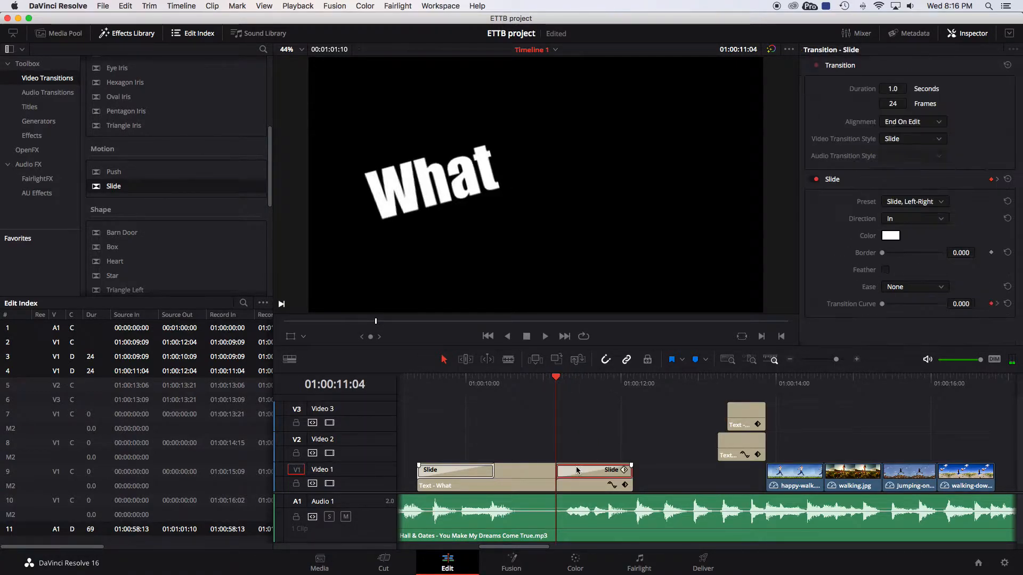
{"action": "key", "text": "Delete"}
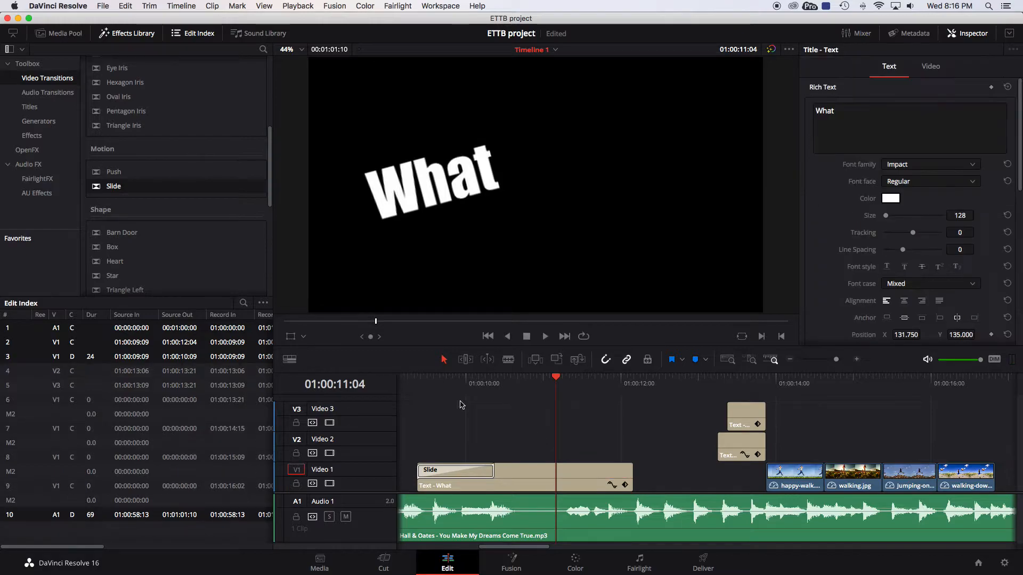
Add a Push transition to the end of the 'What' title clip.
{"action": "left_click_drag", "start_coordinate": [97, 178], "coordinate": [632, 470]}
{"action": "left_click_drag", "start_coordinate": [557, 380], "coordinate": [524, 380]}
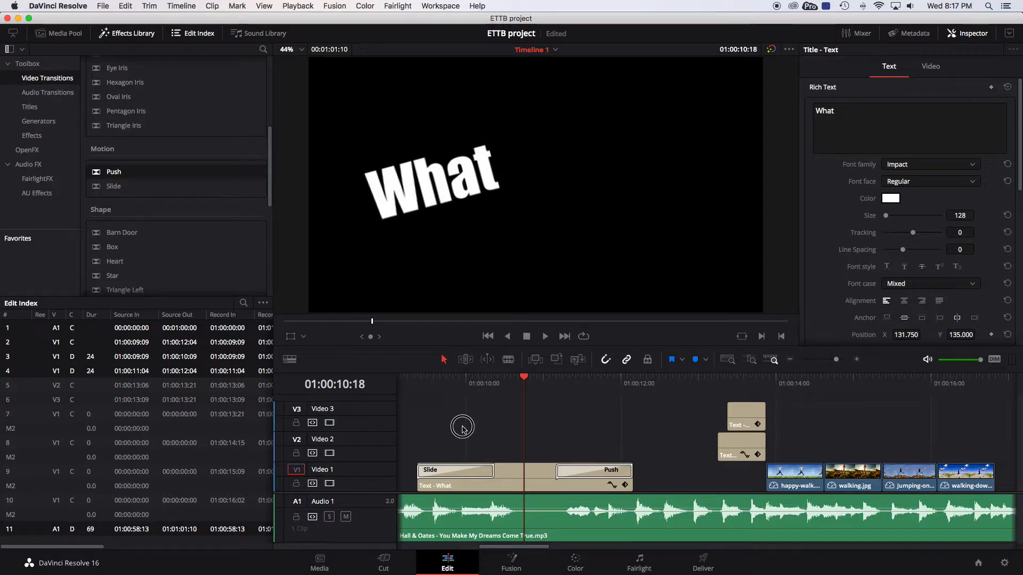
Delete the Slide and Push transitions from the title clip.
{"action": "left_click", "coordinate": [471, 474]}
{"action": "key", "text": "Delete"}
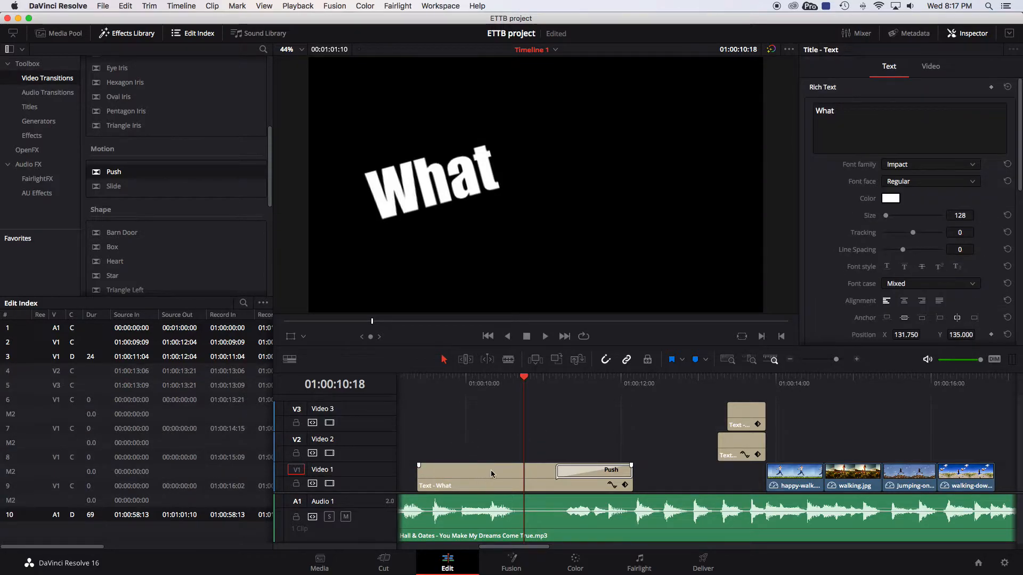
{"action": "left_click", "coordinate": [585, 472]}
{"action": "key", "text": "Delete"}
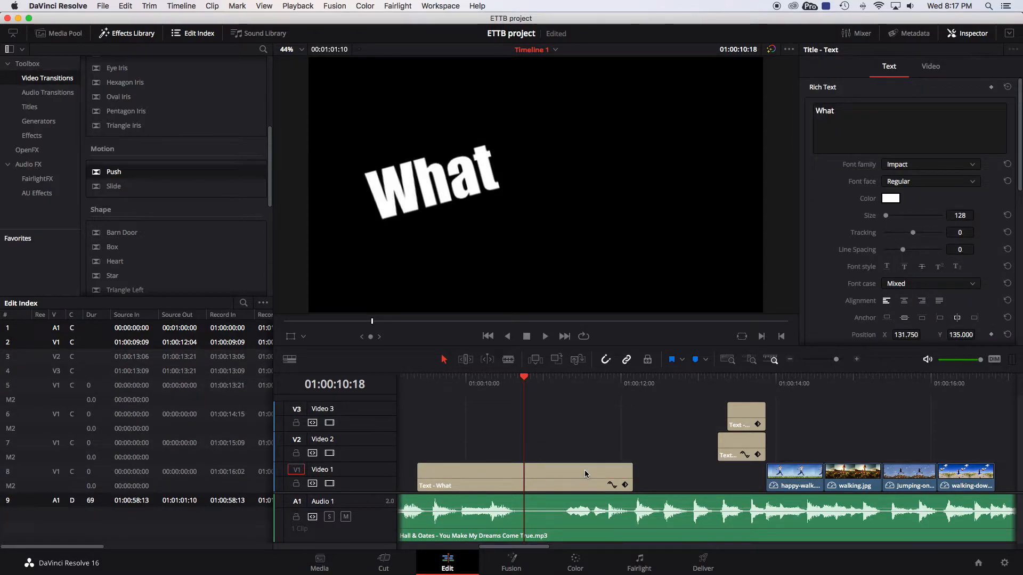
Set the 'What' title's rotation angle to 3.130.
{"action": "scroll", "coordinate": [581, 469], "scroll_direction": "left", "scroll_amount": 2}
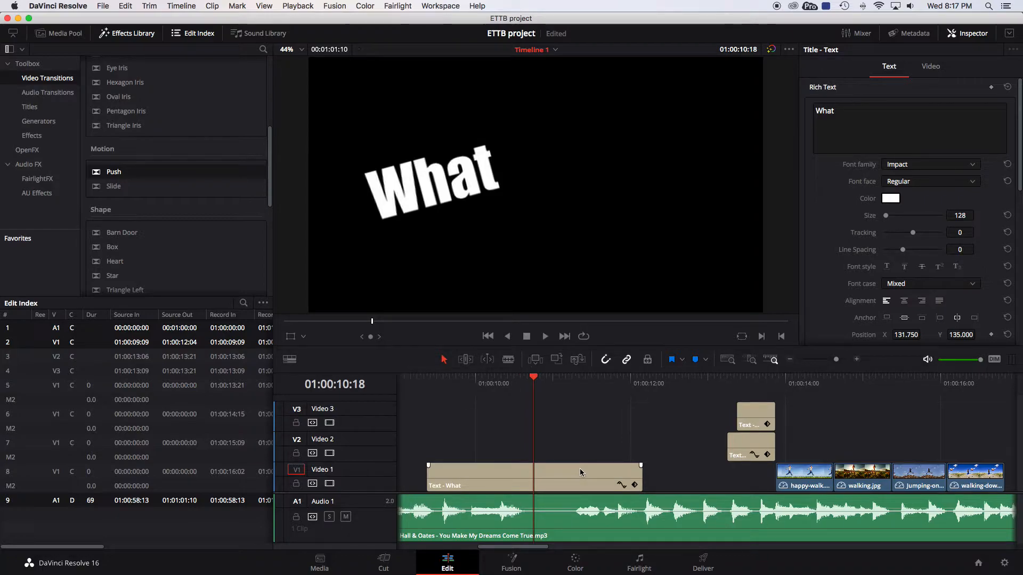
{"action": "left_click", "coordinate": [504, 471]}
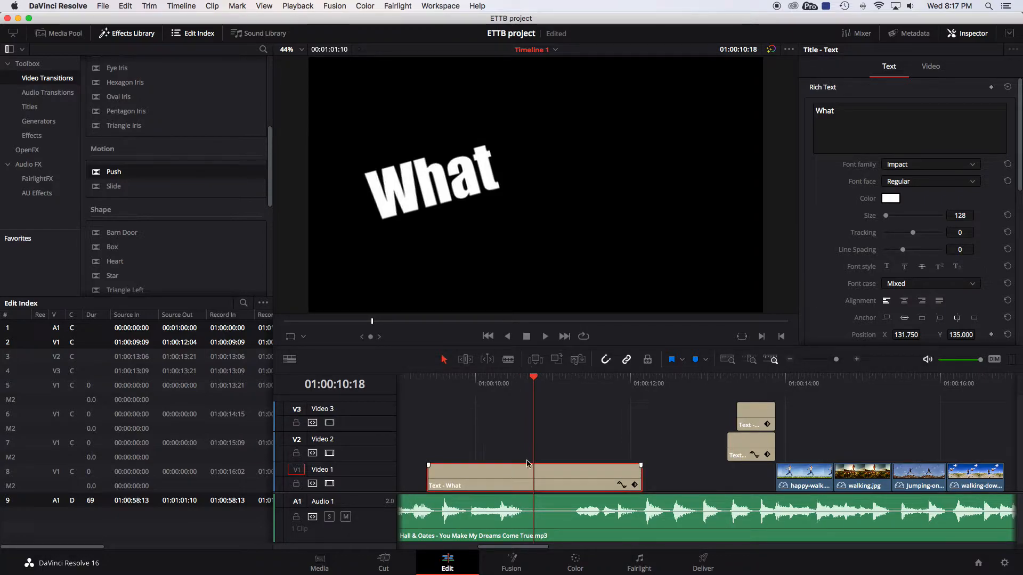
{"action": "scroll", "coordinate": [834, 264], "scroll_direction": "down", "scroll_amount": 8}
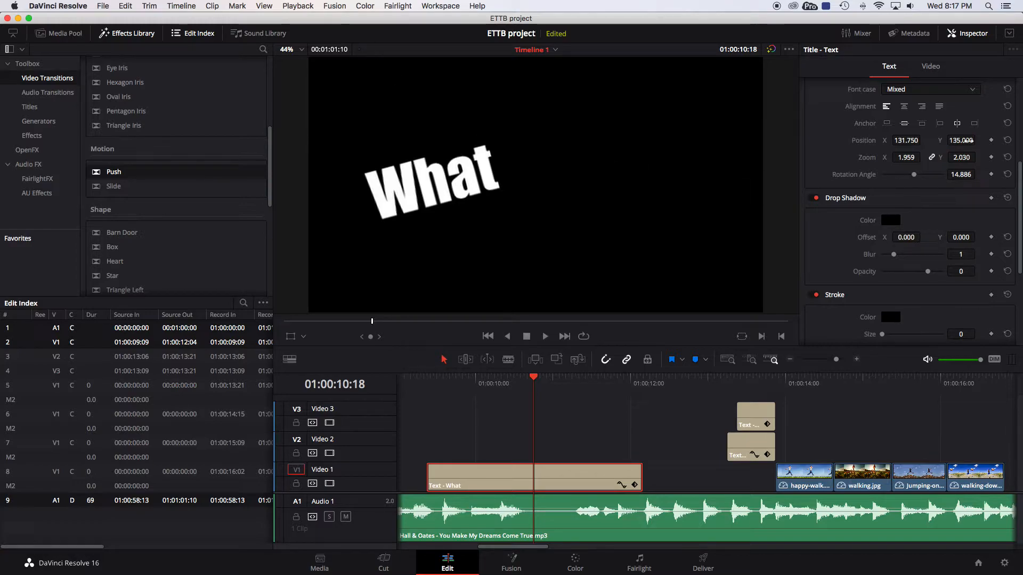
{"action": "left_click_drag", "start_coordinate": [916, 177], "coordinate": [913, 176]}
{"action": "left_click", "coordinate": [442, 208]}
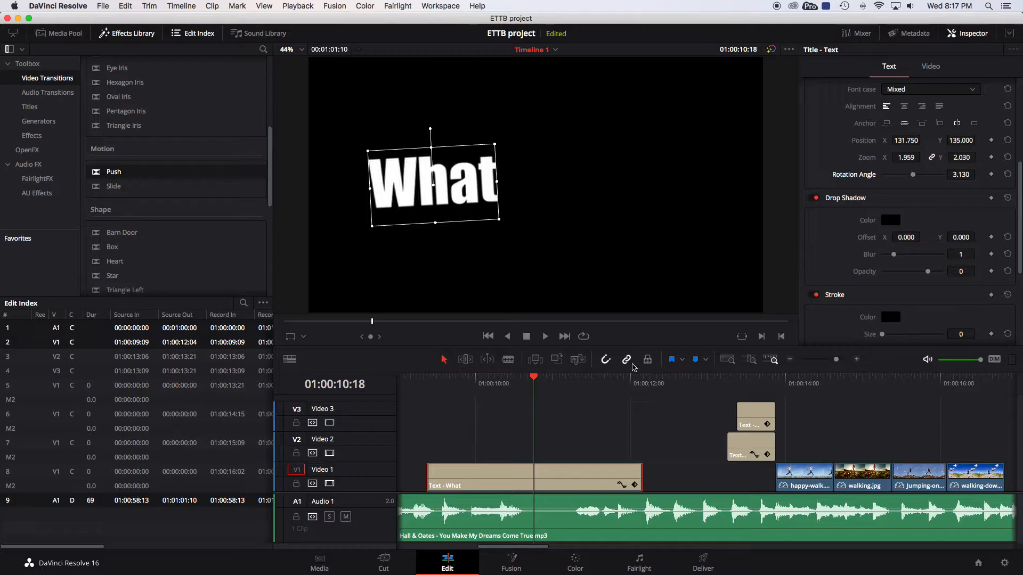
Keyframe the title's position, from X 131.750 at the clip start to X 328.750 at about 01:00:10:16.
{"action": "left_click_drag", "start_coordinate": [533, 377], "coordinate": [440, 378]}
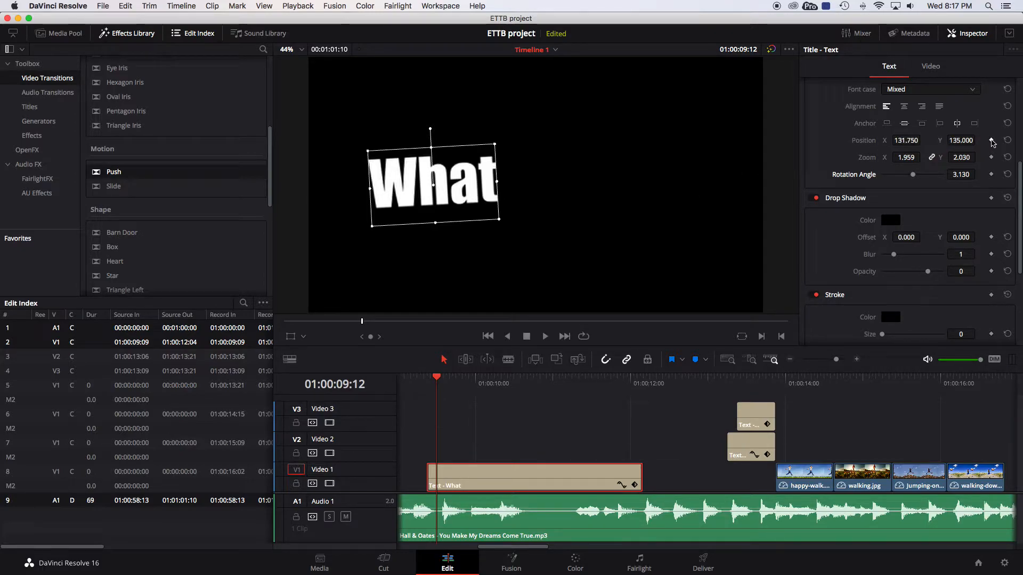
{"action": "left_click", "coordinate": [991, 141]}
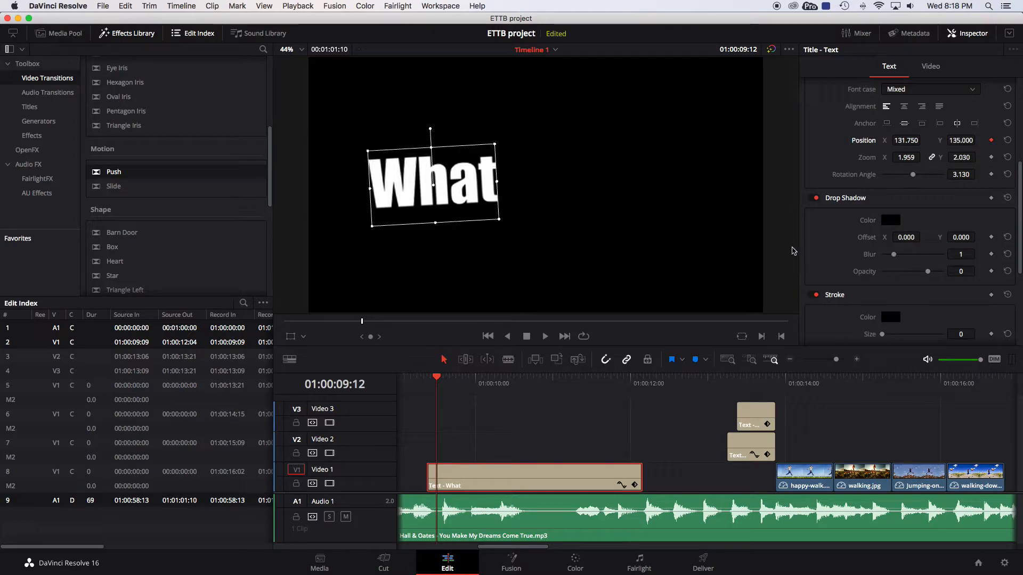
{"action": "left_click_drag", "start_coordinate": [438, 377], "coordinate": [527, 380]}
{"action": "left_click_drag", "start_coordinate": [466, 190], "coordinate": [663, 194]}
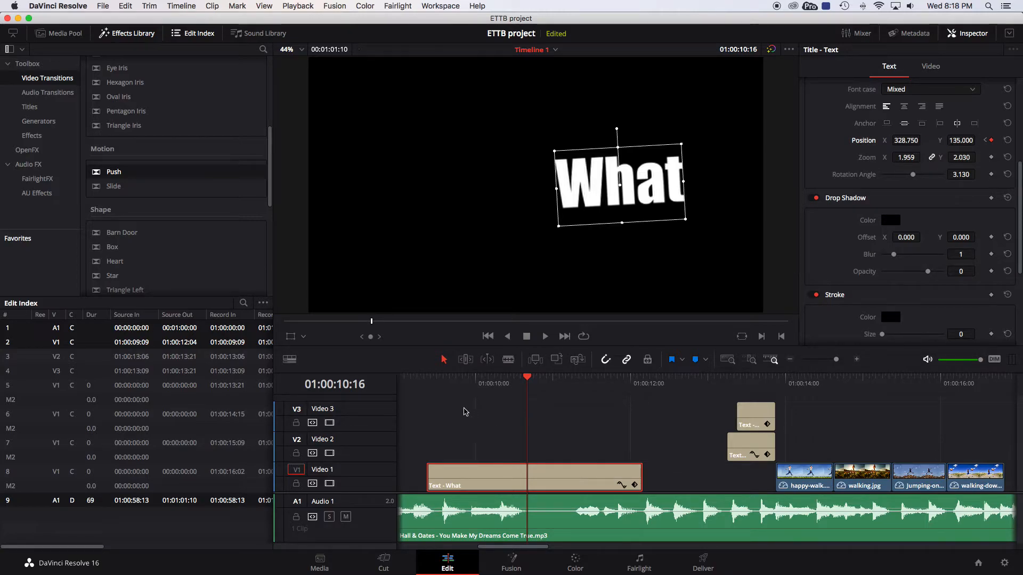
Open the keyframe track of the 'What' title clip on the timeline.
{"action": "left_click_drag", "start_coordinate": [417, 394], "coordinate": [565, 392]}
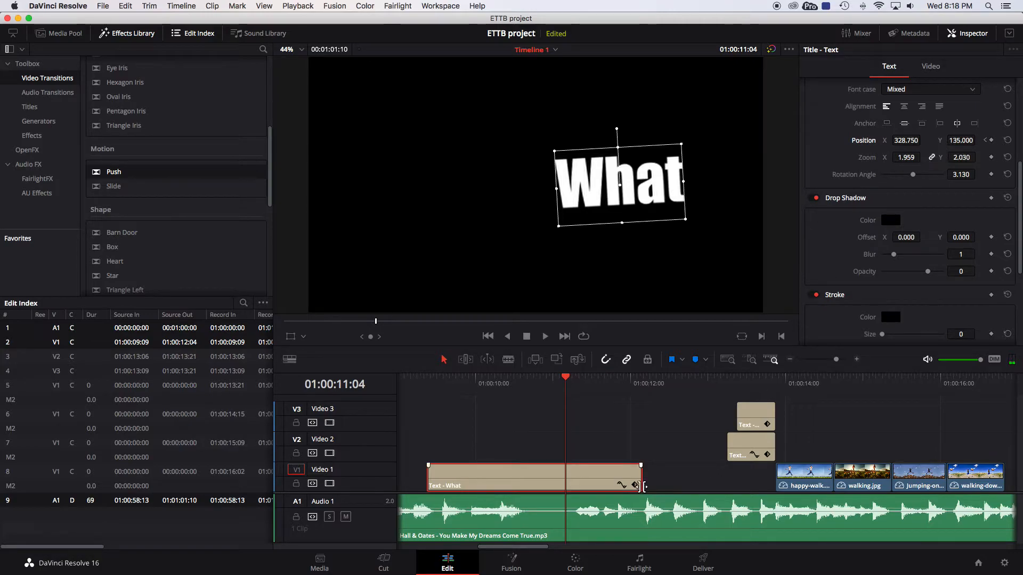
{"action": "left_click", "coordinate": [620, 485]}
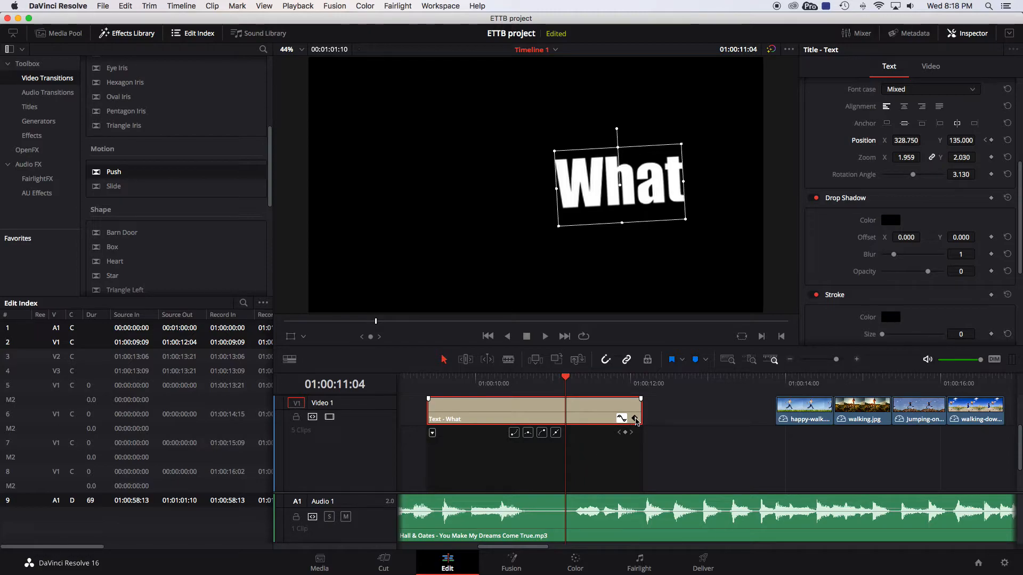
{"action": "scroll", "coordinate": [638, 422], "scroll_direction": "down", "scroll_amount": 2}
{"action": "scroll", "coordinate": [613, 435], "scroll_direction": "up", "scroll_amount": 3}
{"action": "scroll", "coordinate": [533, 429], "scroll_direction": "down", "scroll_amount": 1}
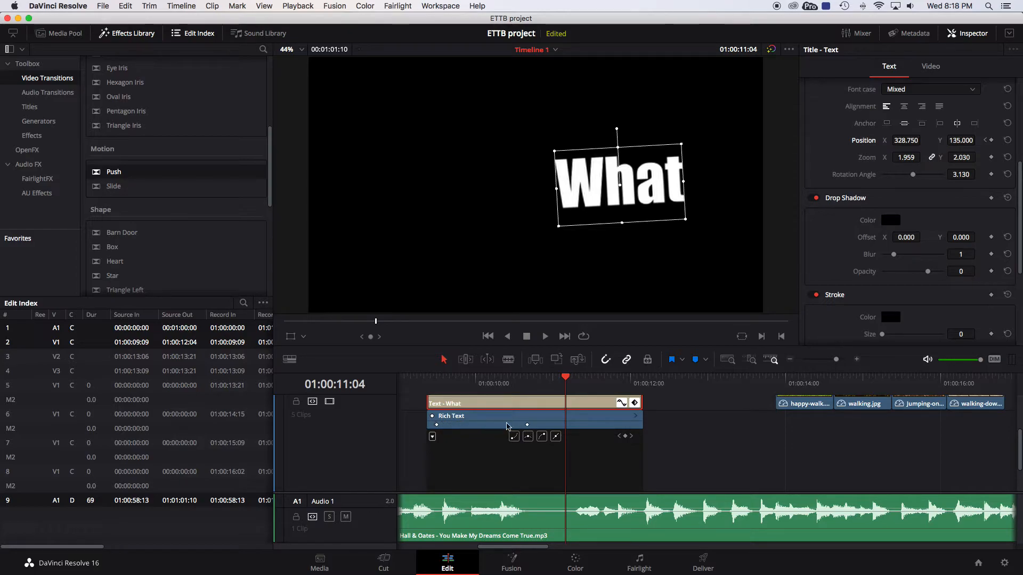
Shift the second position keyframe earlier, closer to the first, and play the animation from the start.
{"action": "left_click_drag", "start_coordinate": [563, 379], "coordinate": [436, 377]}
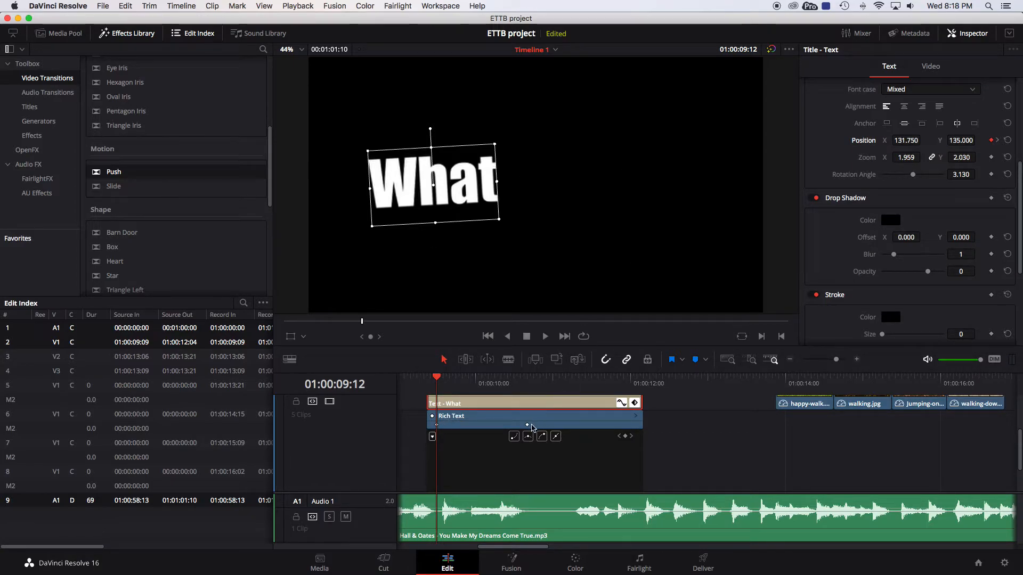
{"action": "left_click_drag", "start_coordinate": [534, 424], "coordinate": [617, 426]}
{"action": "left_click_drag", "start_coordinate": [613, 425], "coordinate": [466, 424]}
{"action": "left_click_drag", "start_coordinate": [436, 377], "coordinate": [414, 380]}
{"action": "left_click", "coordinate": [544, 337]}
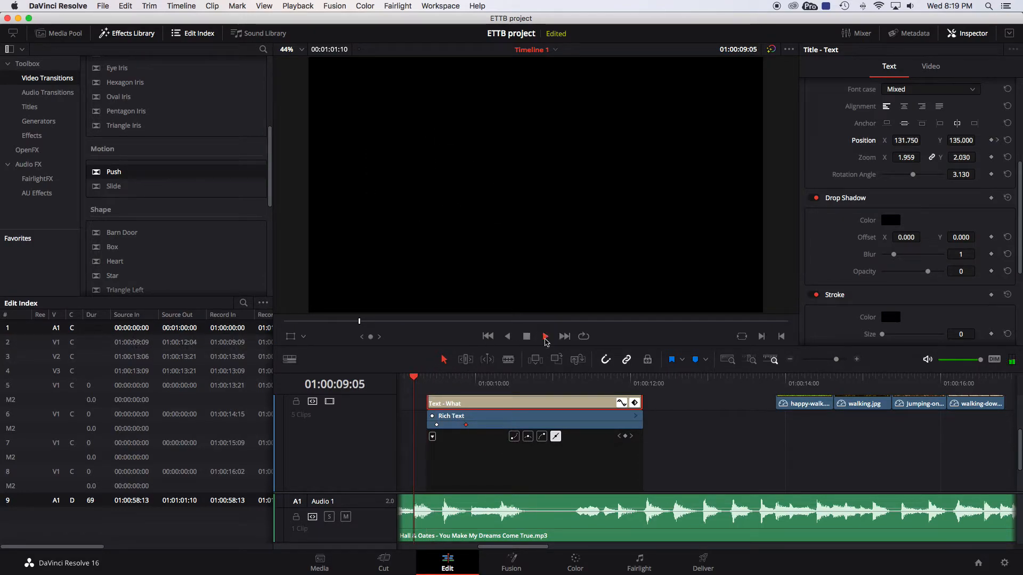
Stop playback, move along the timeline and select the jumping-on-Chips clip on Video 1.
{"action": "left_click", "coordinate": [528, 338]}
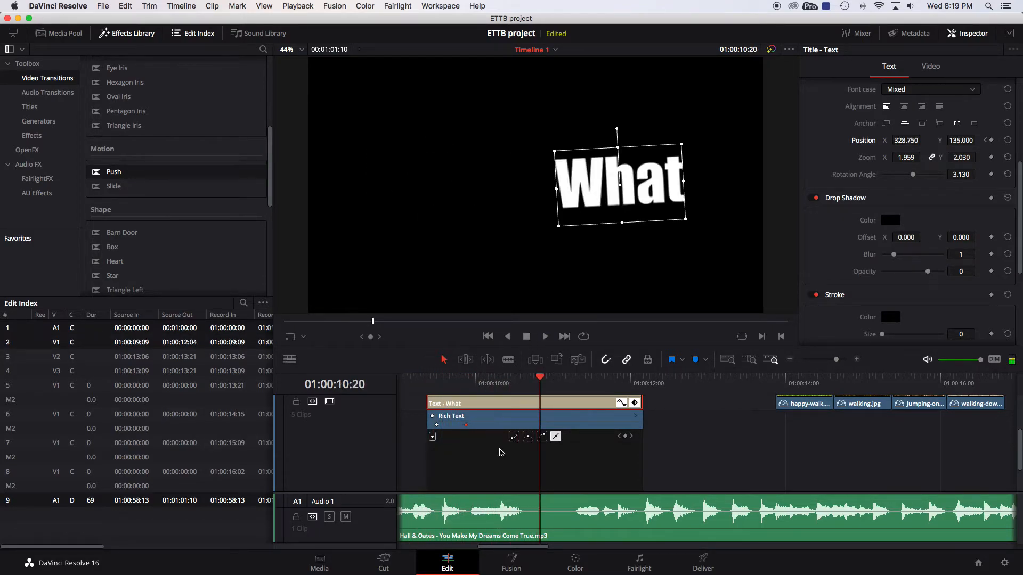
{"action": "scroll", "coordinate": [665, 449], "scroll_direction": "up", "scroll_amount": 3}
{"action": "scroll", "coordinate": [665, 450], "scroll_direction": "up", "scroll_amount": 1}
{"action": "scroll", "coordinate": [672, 442], "scroll_direction": "right", "scroll_amount": 1}
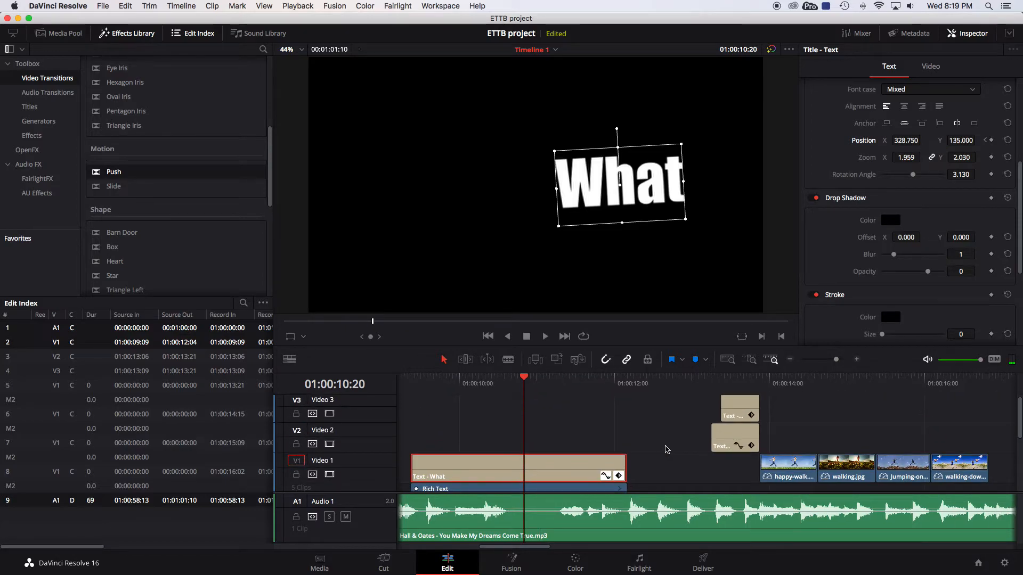
{"action": "left_click", "coordinate": [784, 388]}
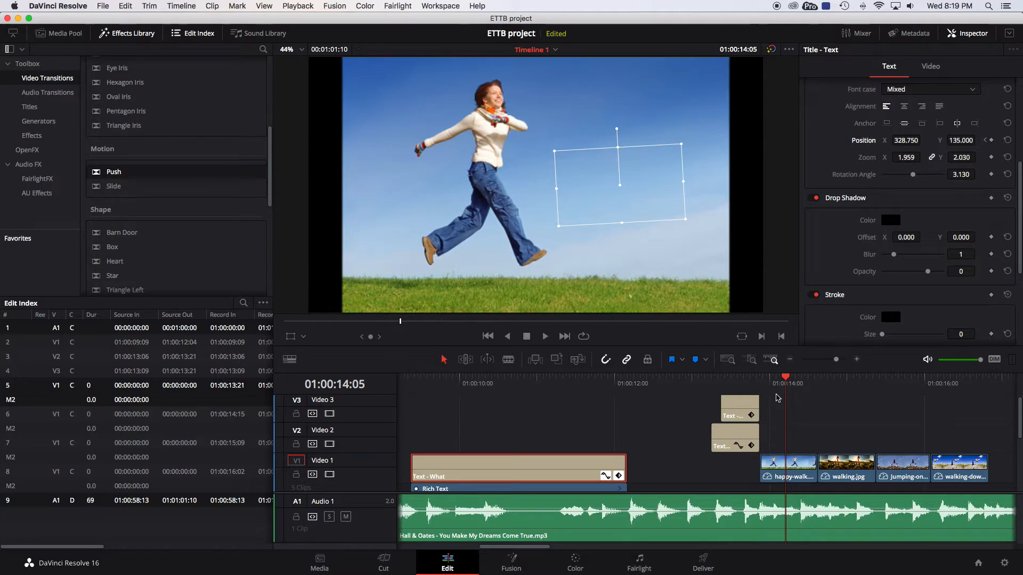
{"action": "scroll", "coordinate": [784, 405], "scroll_direction": "right", "scroll_amount": 5}
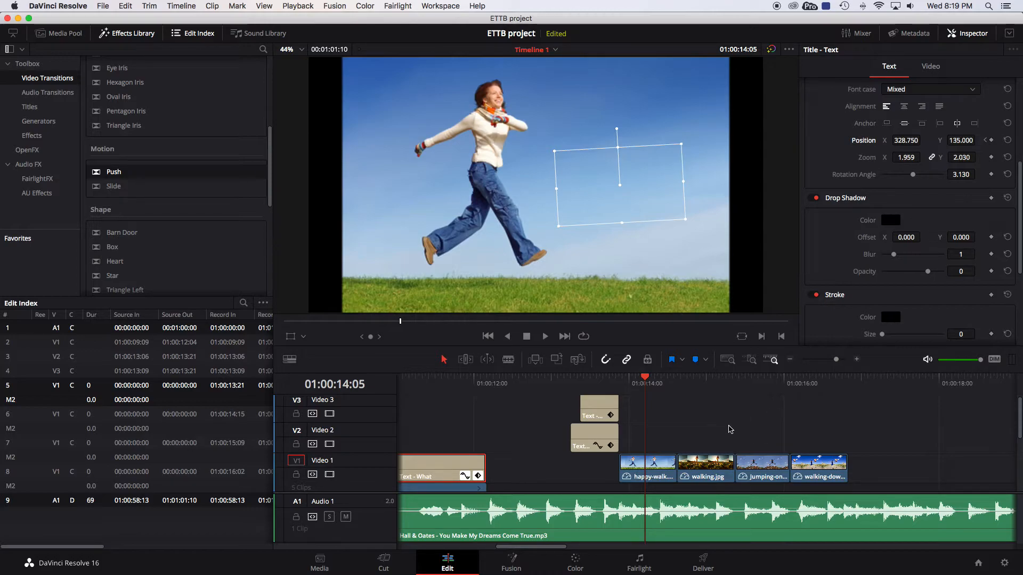
{"action": "scroll", "coordinate": [730, 429], "scroll_direction": "right", "scroll_amount": 4}
{"action": "left_click", "coordinate": [649, 387]}
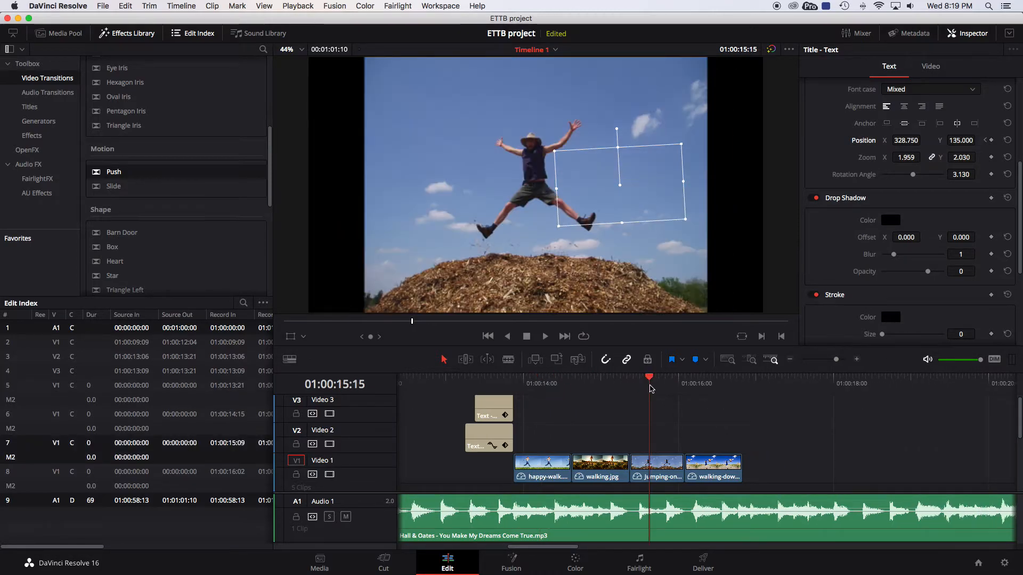
{"action": "left_click", "coordinate": [663, 466]}
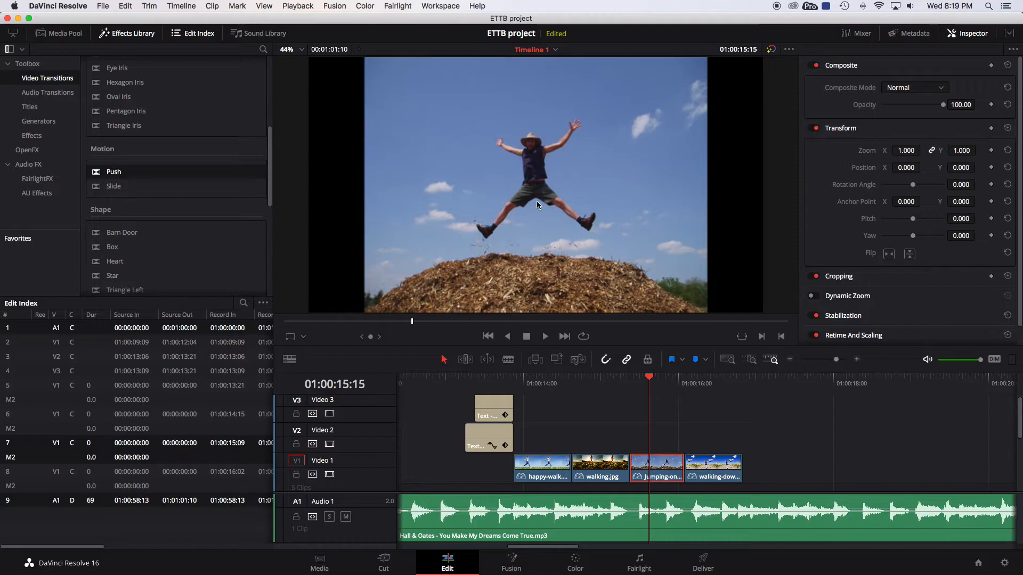
At 01:00:15:09, set the jumping clip's zoom to 1.450 and Y position to -41.000, and keyframe its position.
{"action": "left_click_drag", "start_coordinate": [651, 379], "coordinate": [630, 378]}
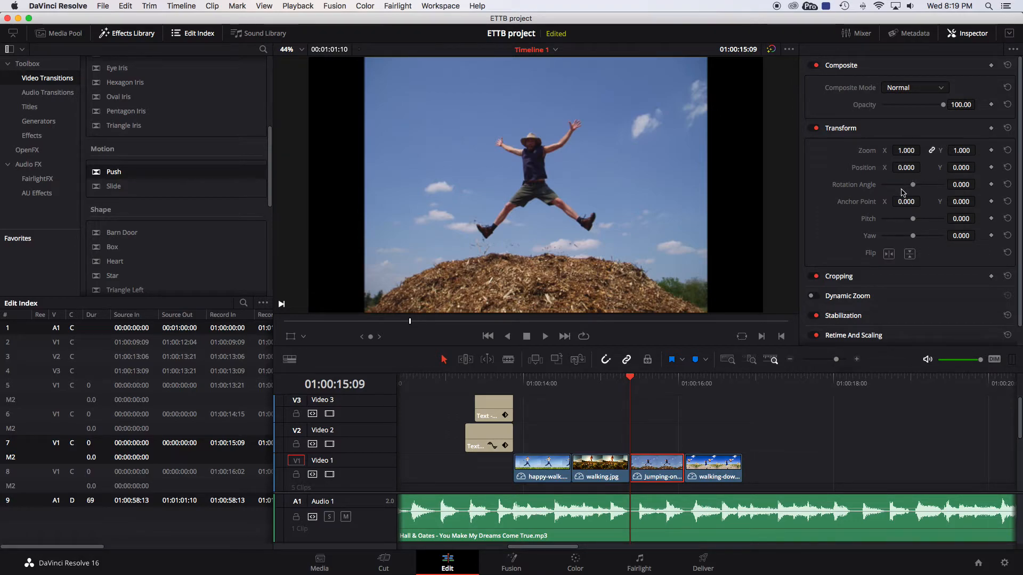
{"action": "left_click_drag", "start_coordinate": [908, 153], "coordinate": [955, 167]}
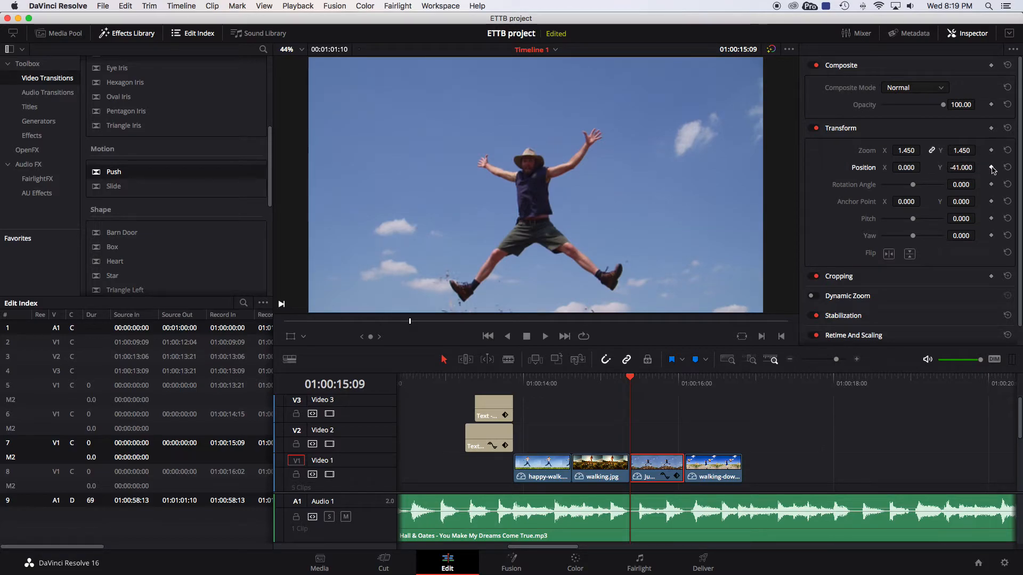
{"action": "left_click", "coordinate": [991, 167]}
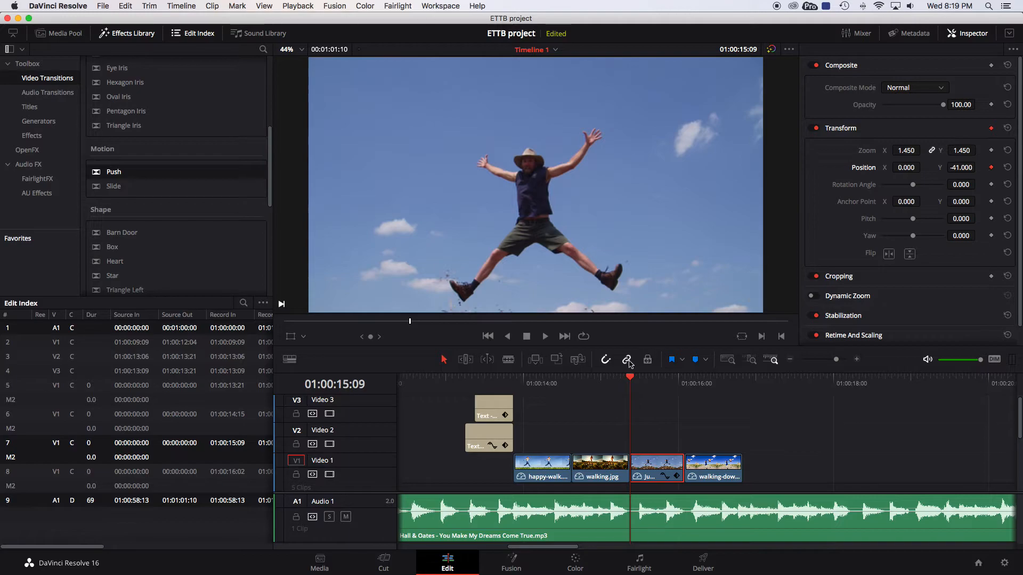
At 01:00:16:01, set the clip's Y position to 35.000 for a second position keyframe and play the result.
{"action": "left_click_drag", "start_coordinate": [632, 383], "coordinate": [683, 377]}
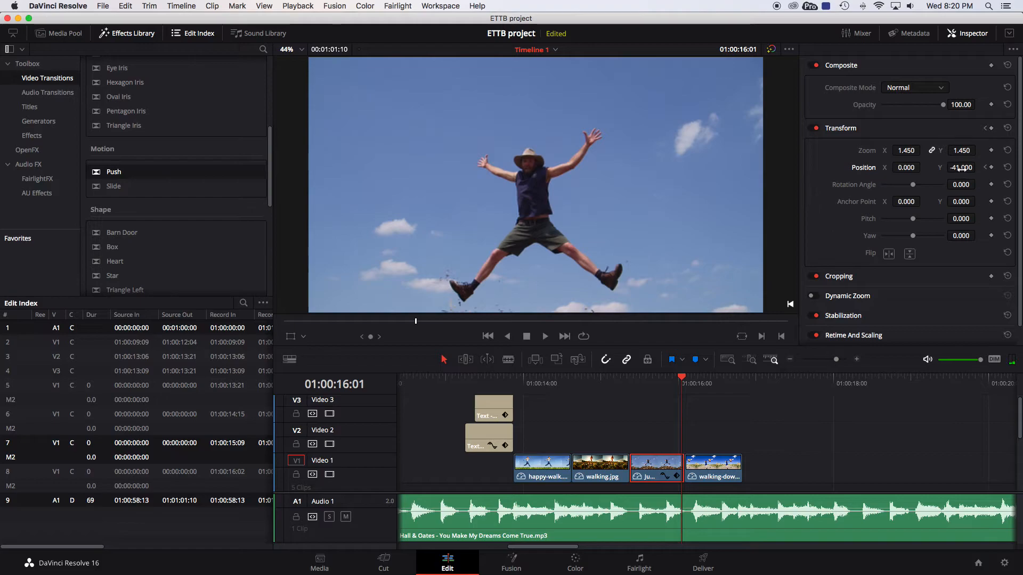
{"action": "left_click_drag", "start_coordinate": [962, 168], "coordinate": [1001, 162]}
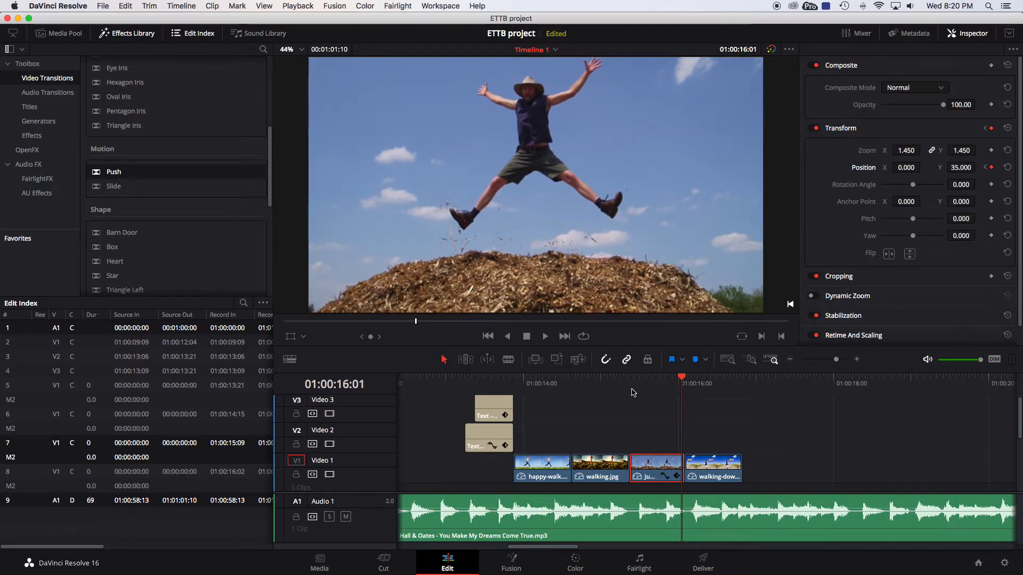
{"action": "key", "text": "Up"}
{"action": "left_click", "coordinate": [544, 338]}
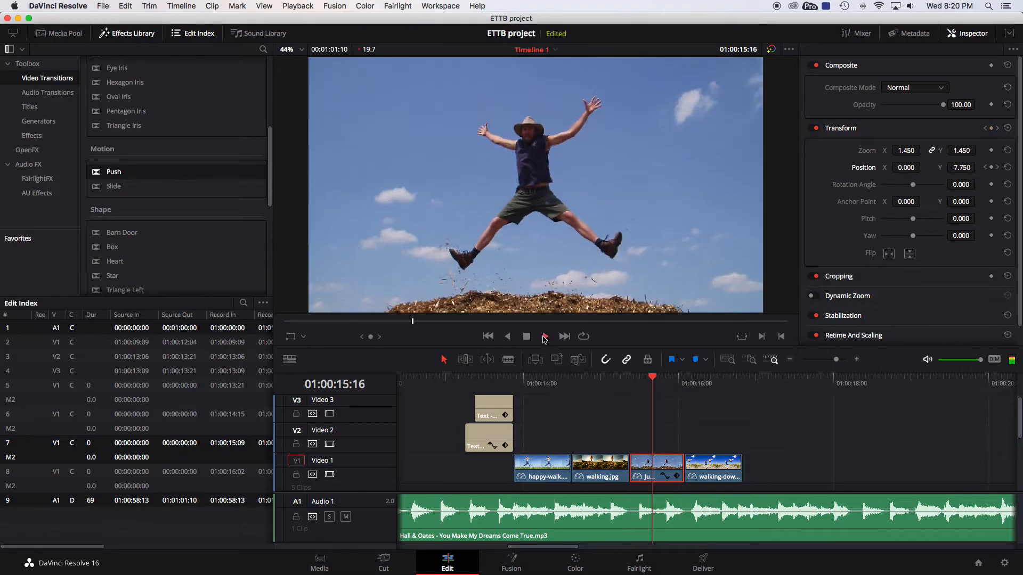
Keyframe the clip's zoom at 01:00:15:09, then raise the zoom at 01:00:16:01 and scrub back to preview.
{"action": "left_click_drag", "start_coordinate": [709, 384], "coordinate": [636, 378]}
{"action": "left_click", "coordinate": [613, 378]}
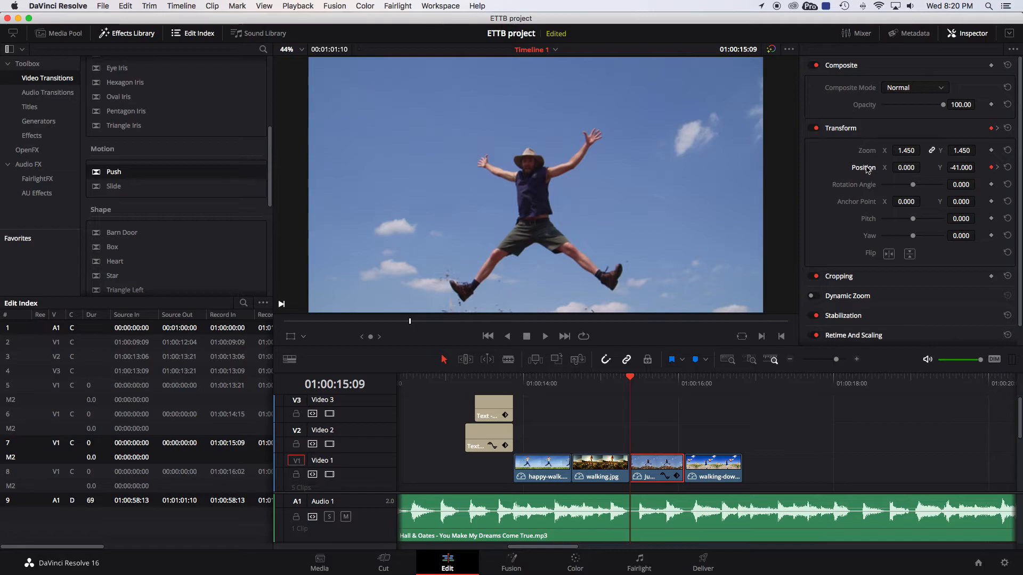
{"action": "left_click", "coordinate": [991, 150]}
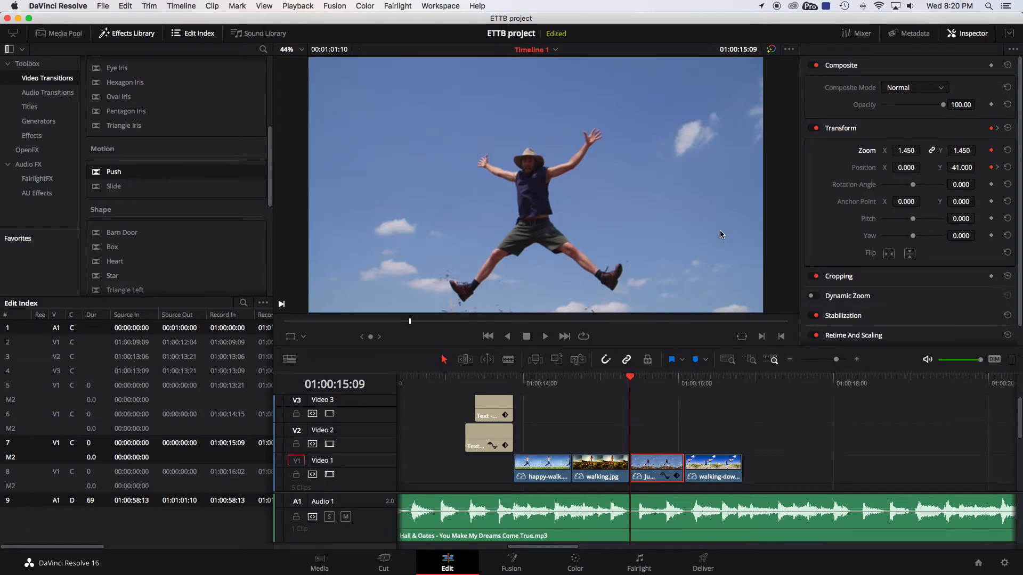
{"action": "left_click_drag", "start_coordinate": [631, 377], "coordinate": [681, 378]}
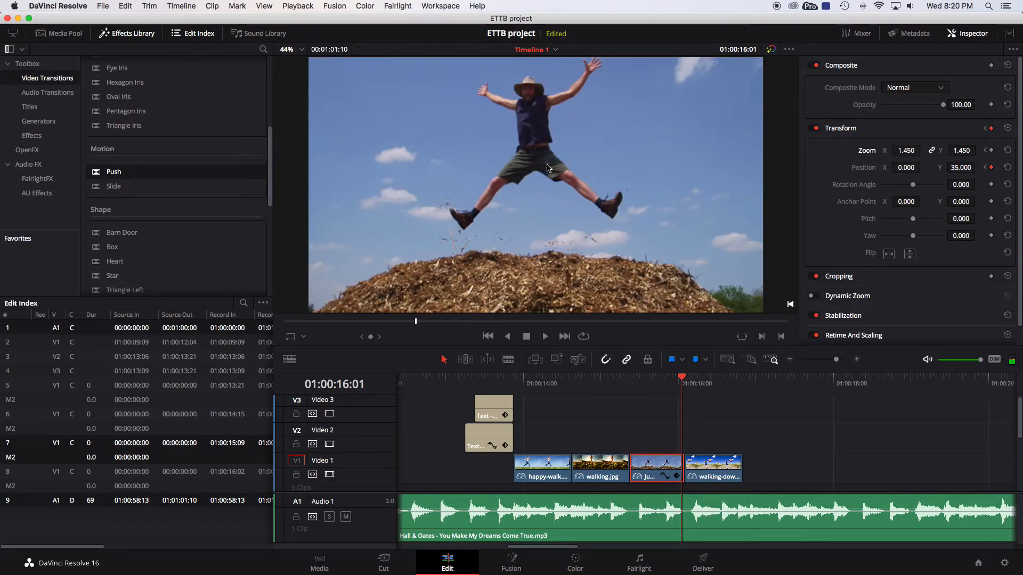
{"action": "left_click_drag", "start_coordinate": [962, 151], "coordinate": [963, 155]}
{"action": "mouse_move", "coordinate": [682, 378]}
{"action": "left_mouse_down"}
{"action": "mouse_move", "coordinate": [643, 378]}
{"action": "mouse_move", "coordinate": [663, 379]}
{"action": "left_mouse_up"}
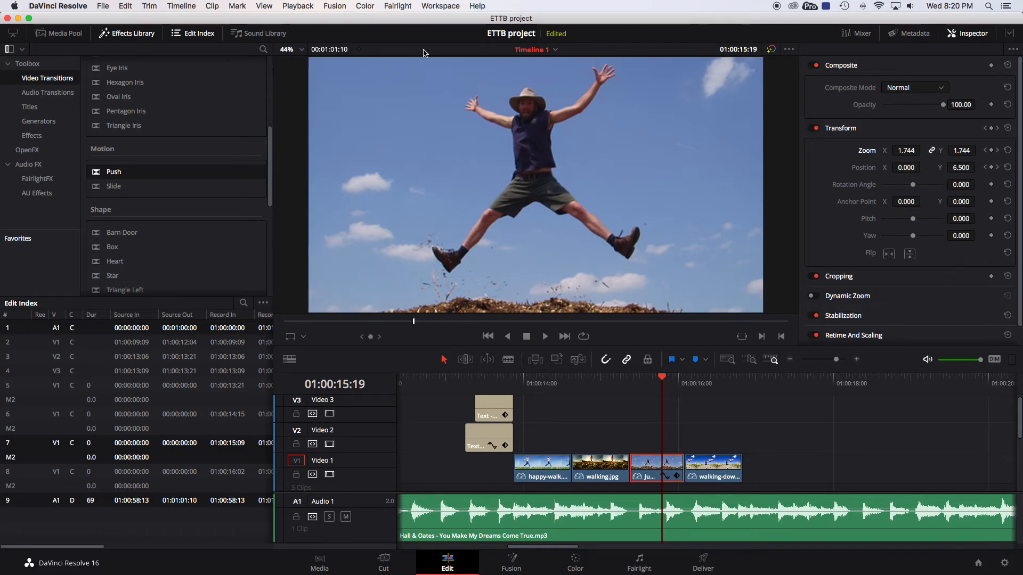
Add cliff-jumping-cover.jpg from the Media Pool to the end of Video 1.
{"action": "left_click", "coordinate": [59, 33]}
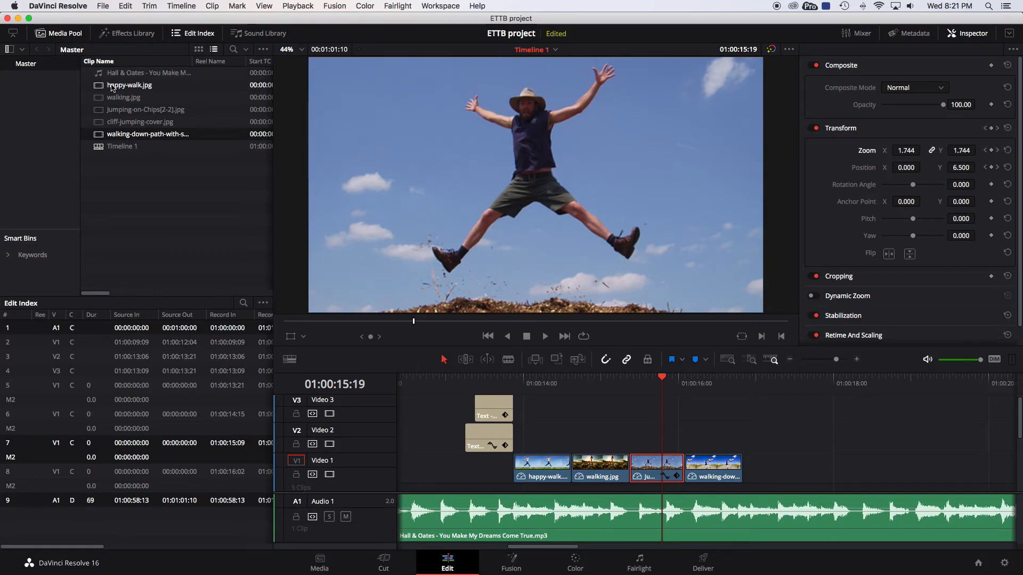
{"action": "left_click", "coordinate": [115, 123]}
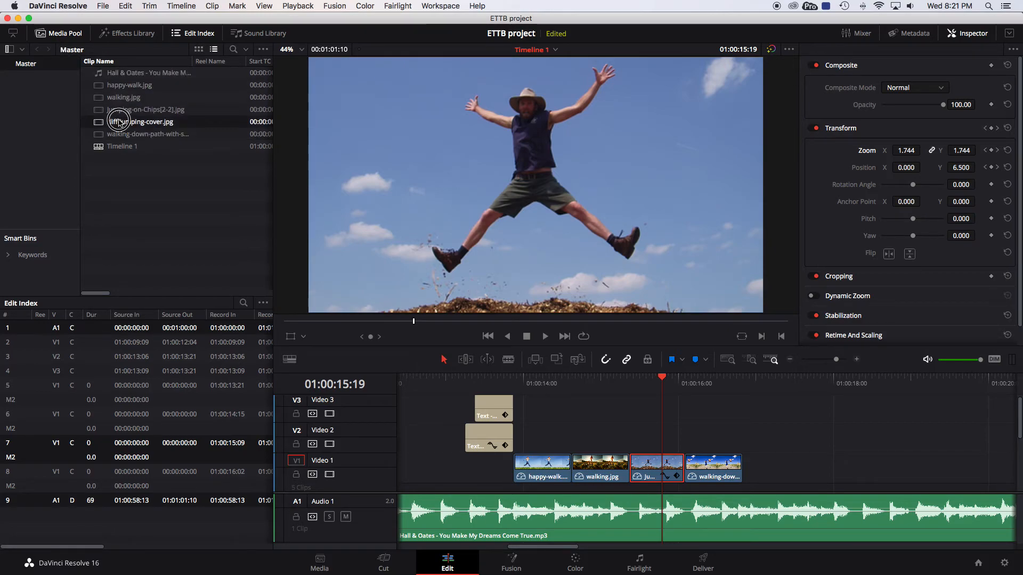
{"action": "left_click_drag", "start_coordinate": [115, 123], "coordinate": [800, 421]}
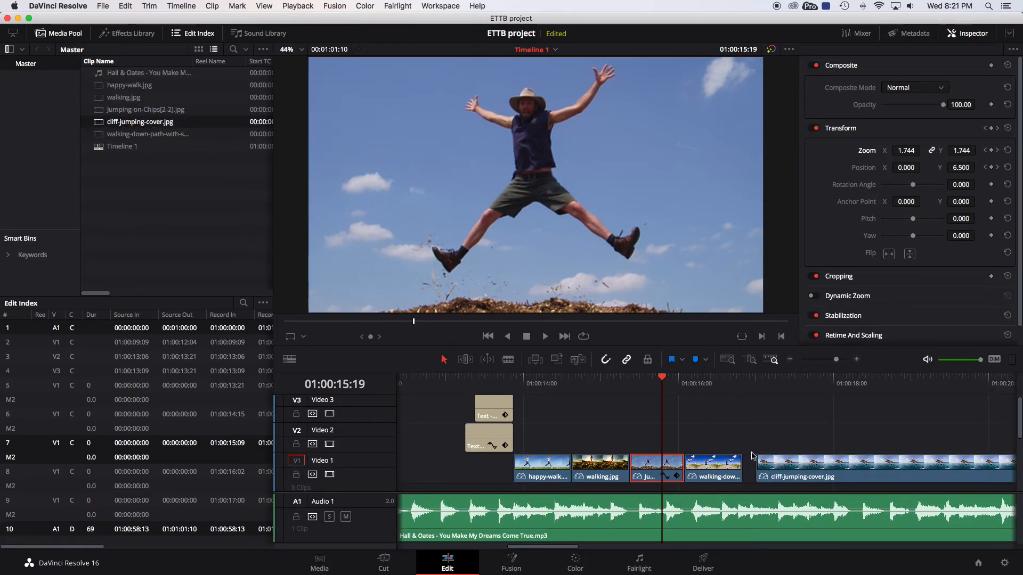
At 01:00:17:06, set the cliff clip's rotation angle to -28.170 and zoom to 1.140, and keyframe both.
{"action": "left_click", "coordinate": [808, 383]}
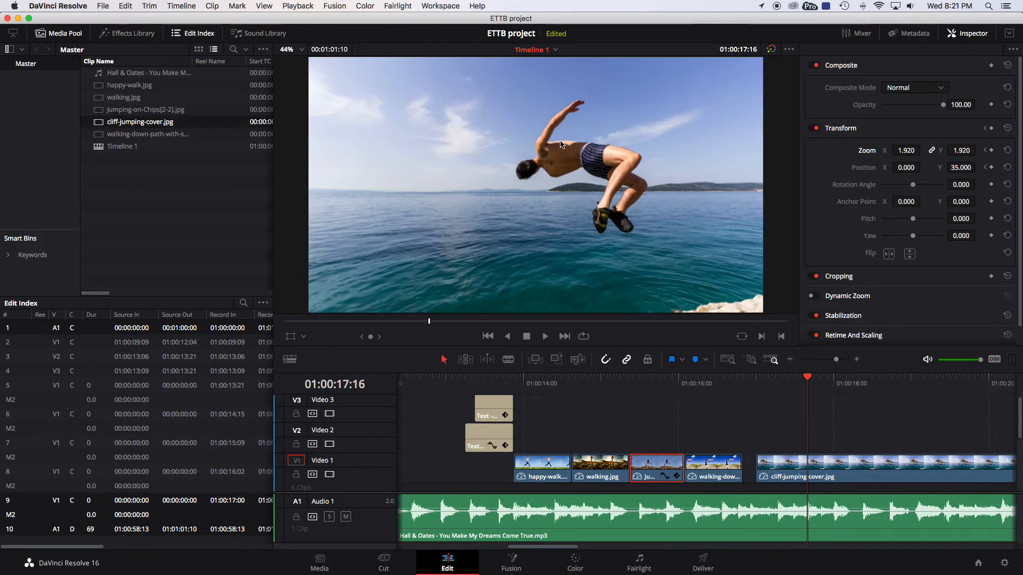
{"action": "left_click_drag", "start_coordinate": [807, 379], "coordinate": [776, 380]}
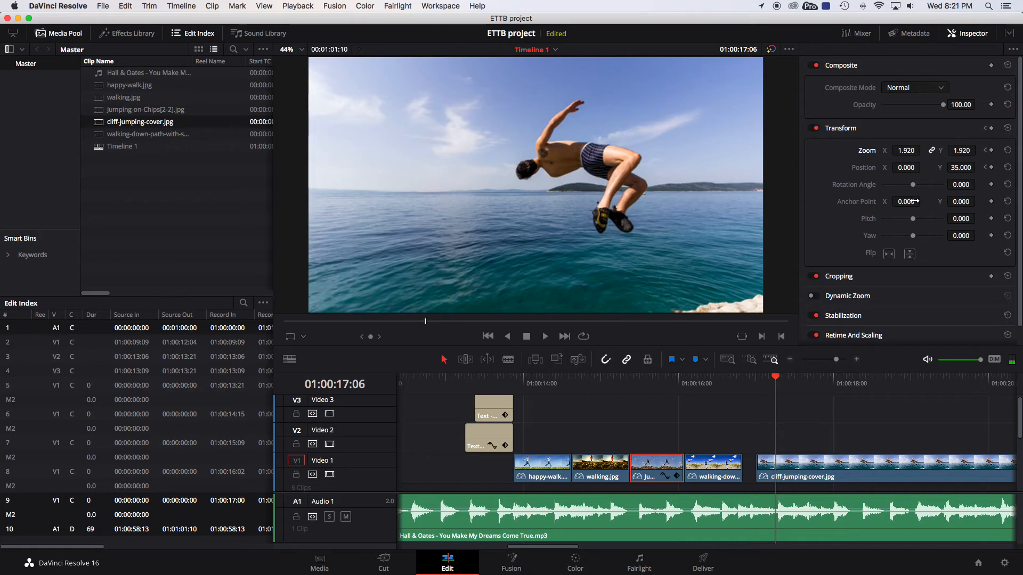
{"action": "mouse_move", "coordinate": [915, 188]}
{"action": "left_mouse_down"}
{"action": "mouse_move", "coordinate": [926, 187]}
{"action": "mouse_move", "coordinate": [911, 186]}
{"action": "left_mouse_up"}
{"action": "left_click", "coordinate": [805, 468]}
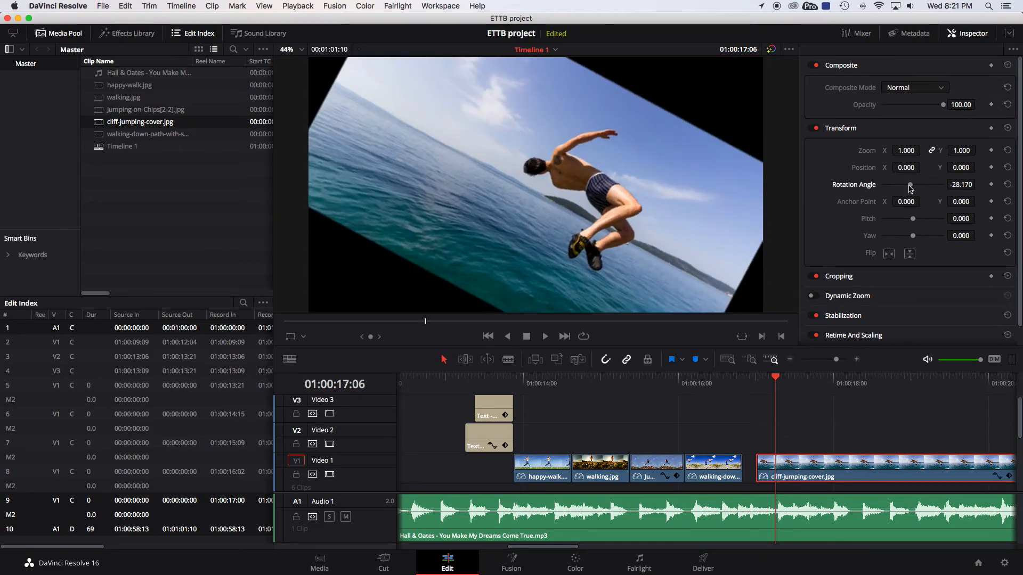
{"action": "left_click", "coordinate": [907, 151]}
{"action": "left_click_drag", "start_coordinate": [908, 151], "coordinate": [902, 158]}
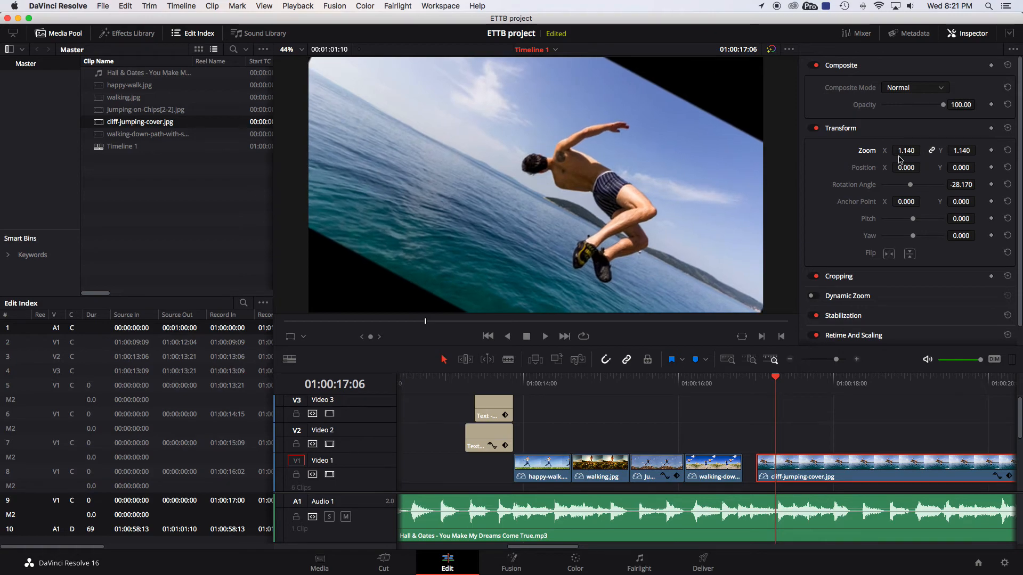
{"action": "left_click", "coordinate": [992, 185]}
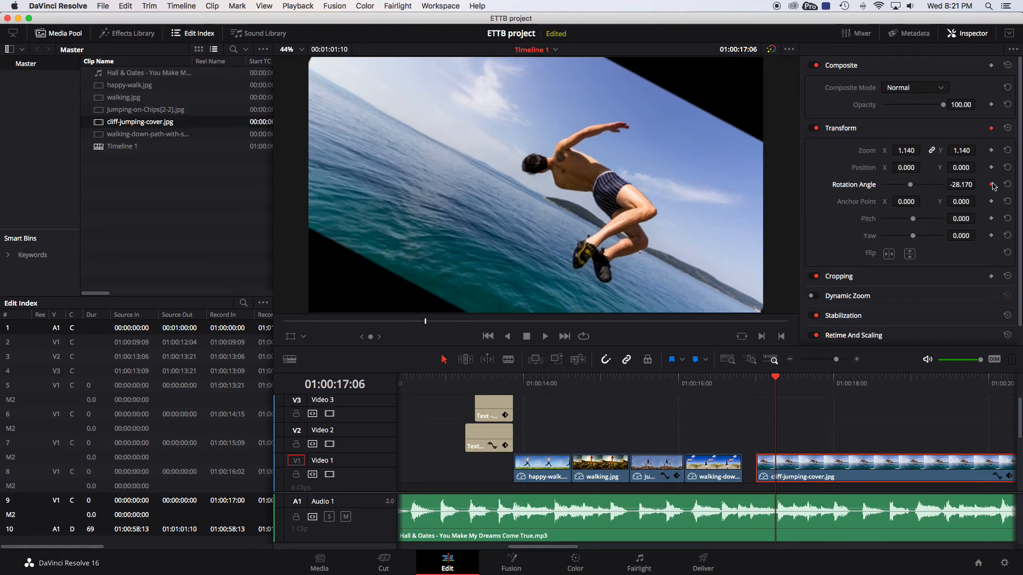
{"action": "left_click", "coordinate": [991, 150]}
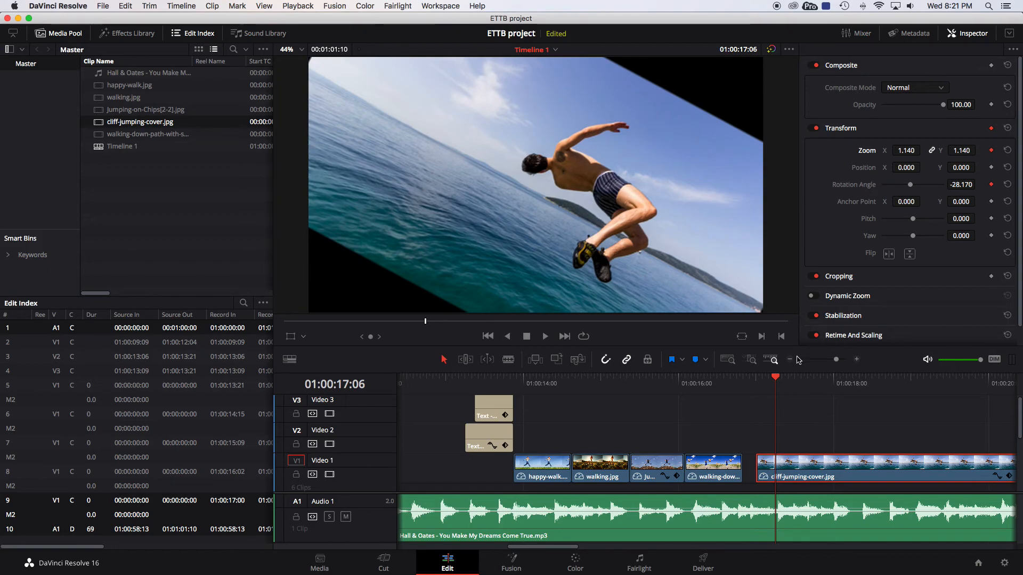
At 01:00:18:10, set the cliff clip's rotation to 21.910 and zoom to 0.790, then scrub to preview the animation.
{"action": "left_click_drag", "start_coordinate": [776, 378], "coordinate": [869, 371]}
{"action": "left_click_drag", "start_coordinate": [910, 184], "coordinate": [833, 262]}
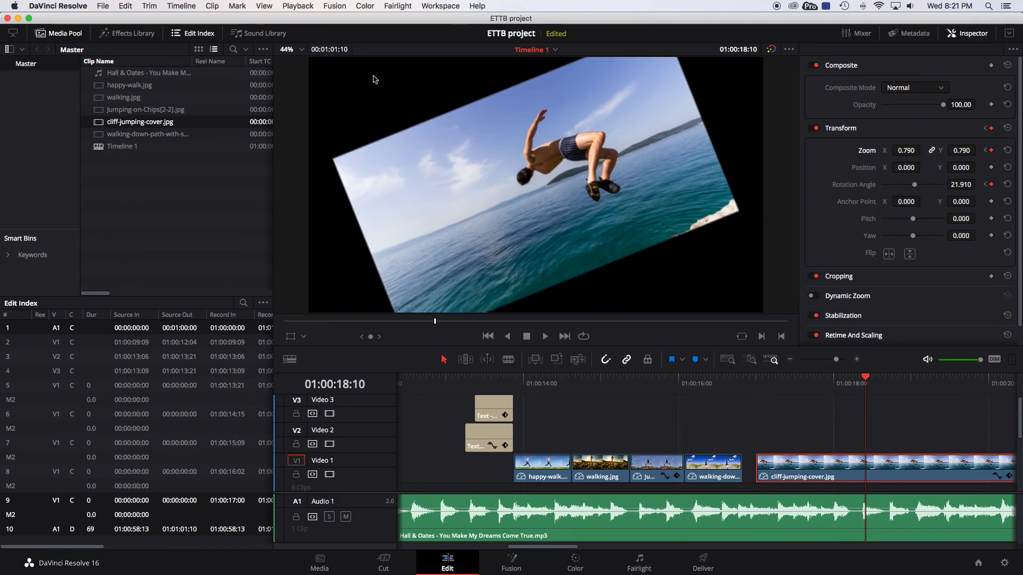
{"action": "left_click_drag", "start_coordinate": [766, 384], "coordinate": [863, 376]}
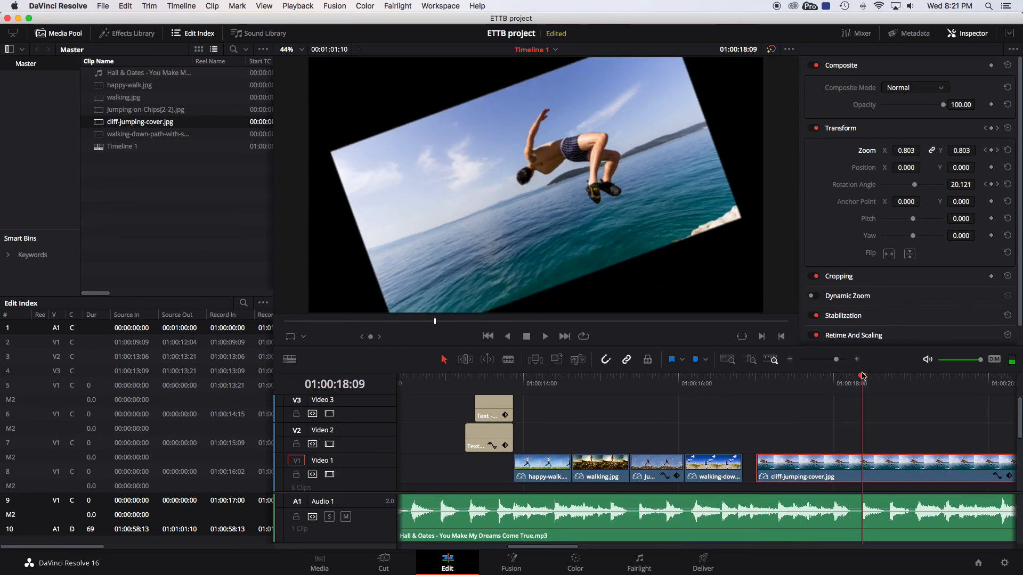
{"action": "left_click_drag", "start_coordinate": [799, 381], "coordinate": [894, 379]}
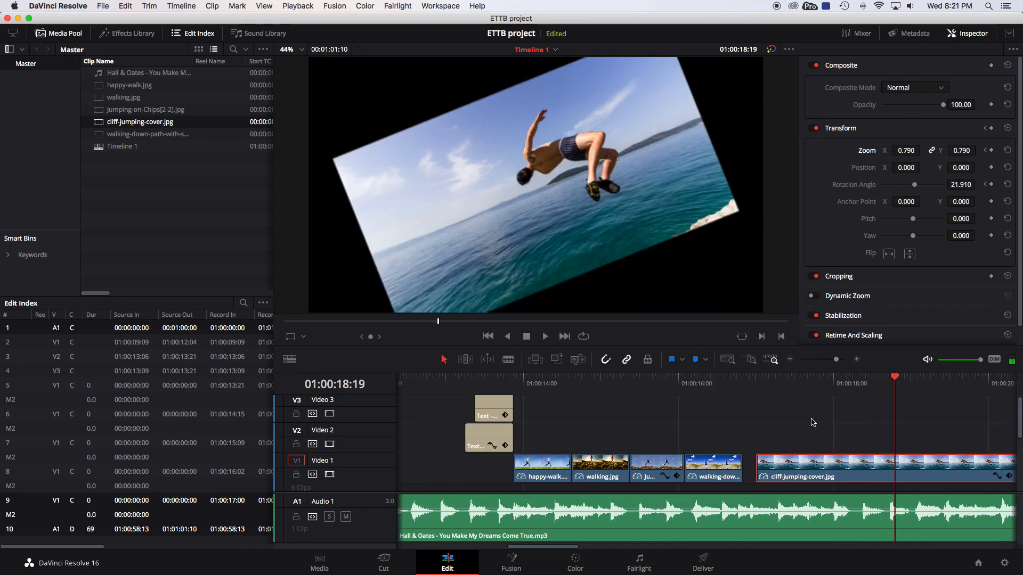